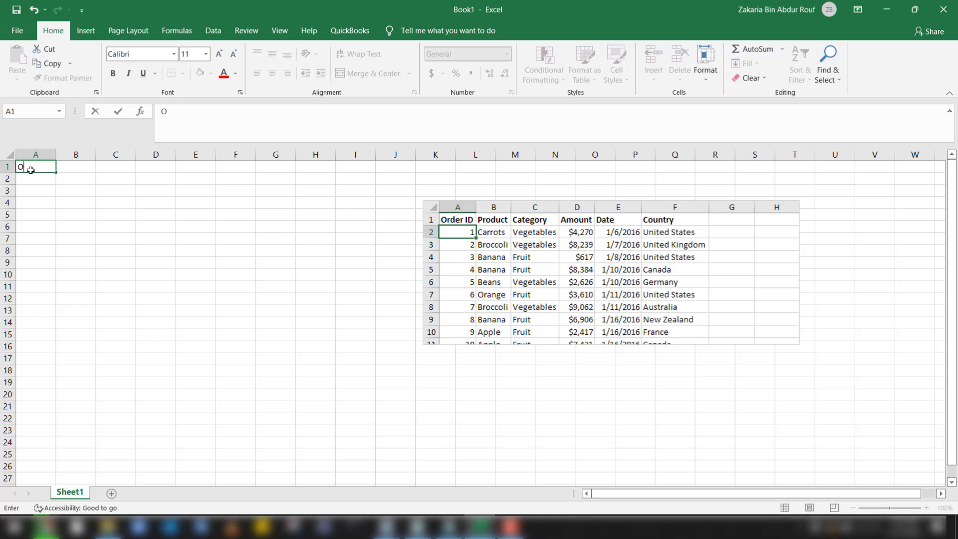
Step: Enter the column headers Order ID, Product, Category and Amount in cells A1 to D1
type("rder ID")
key("Tab")
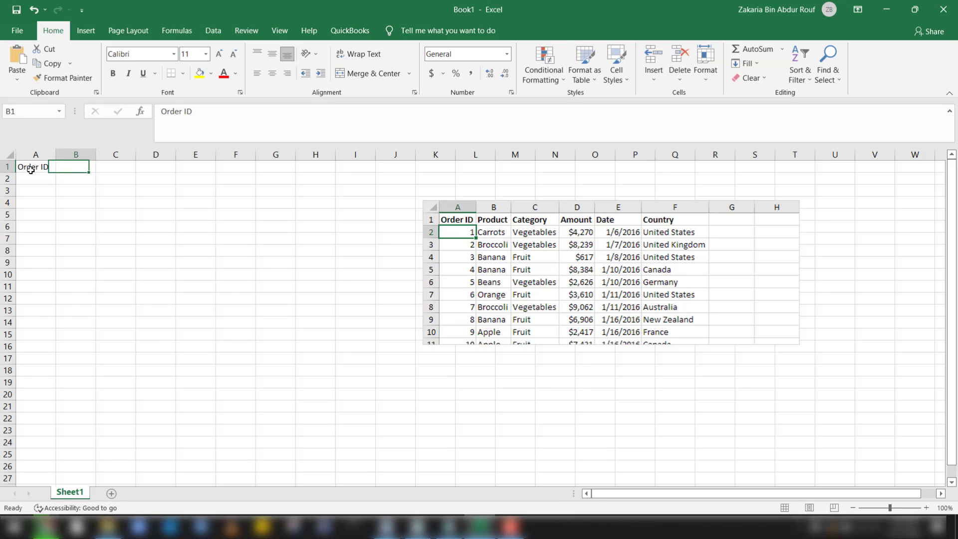
type("Product")
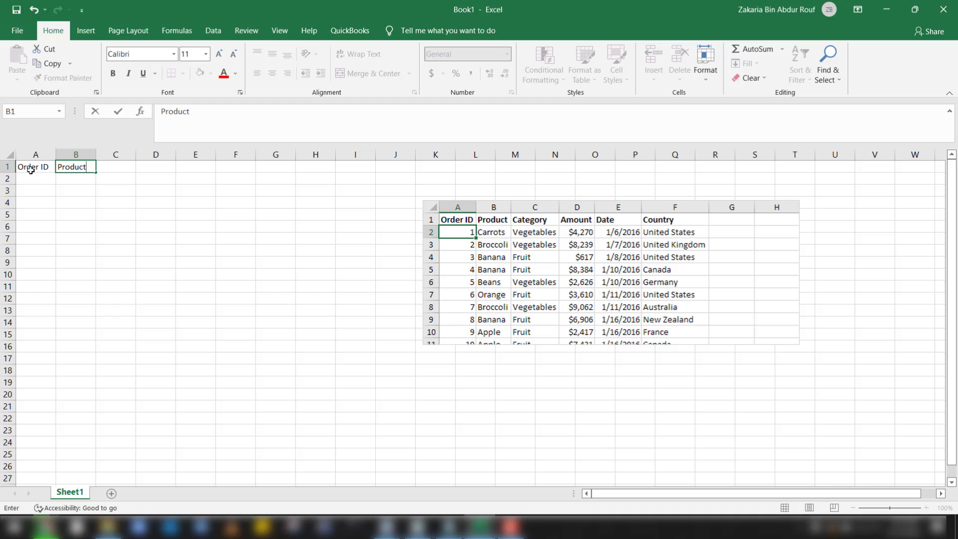
key("Tab")
type("Cat")
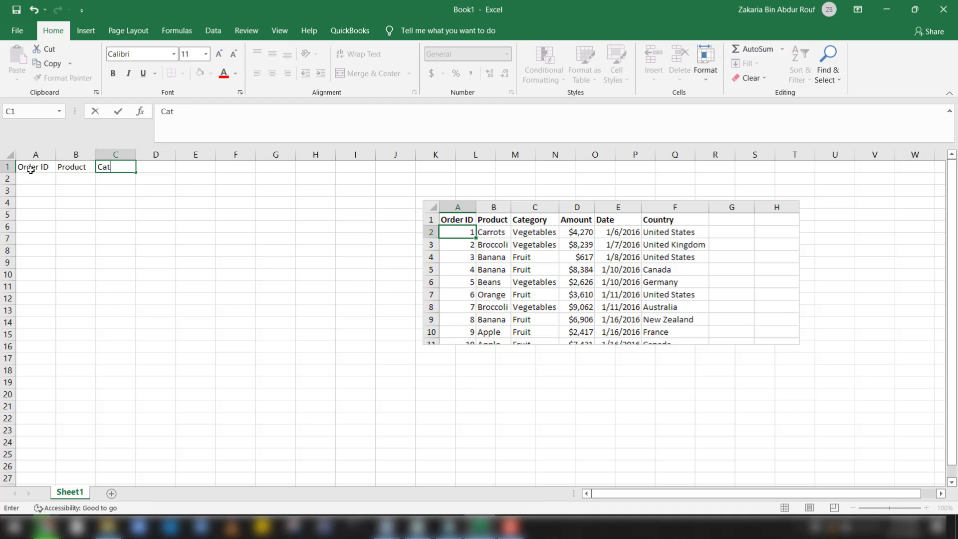
type("egory")
key("Tab")
type("Amount")
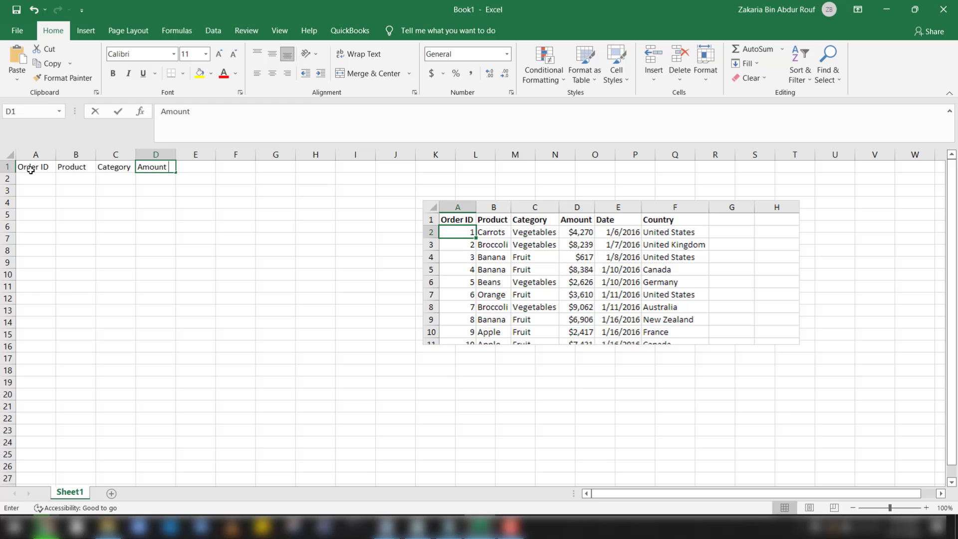
key("Tab")
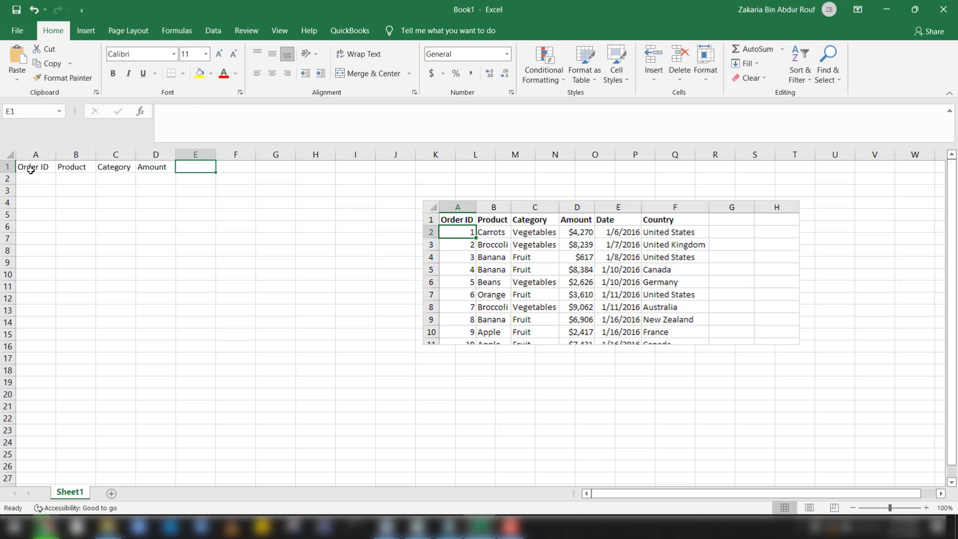
Step: Enter the column headers Date in E1 and Country in F1
type("Date Coun")
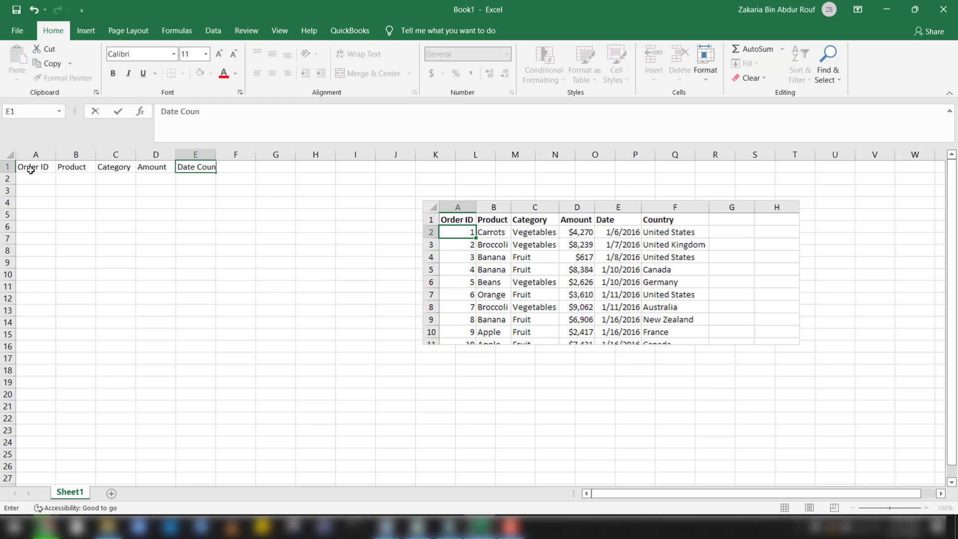
key("BackSpace")
key("BackSpace")
key("BackSpace")
key("BackSpace")
key("BackSpace")
key("Tab")
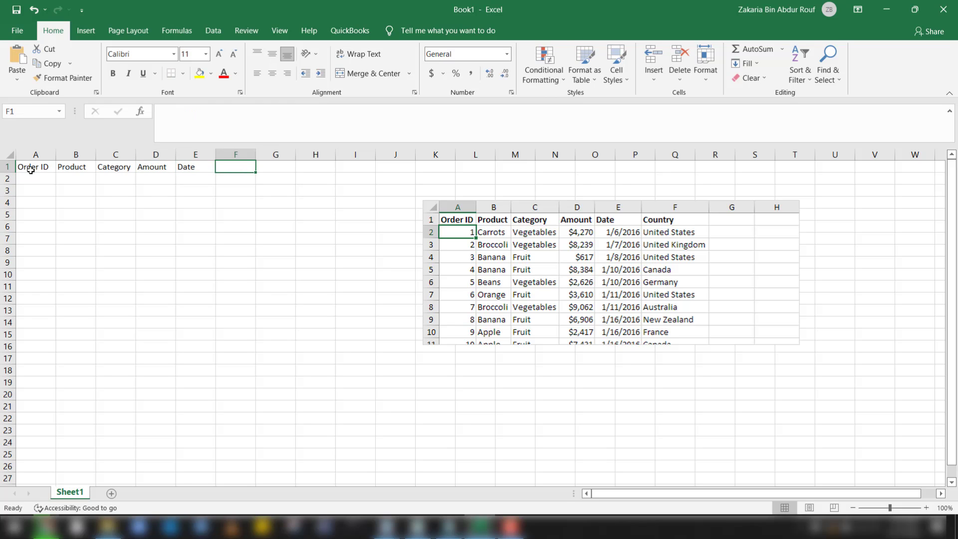
type("Country")
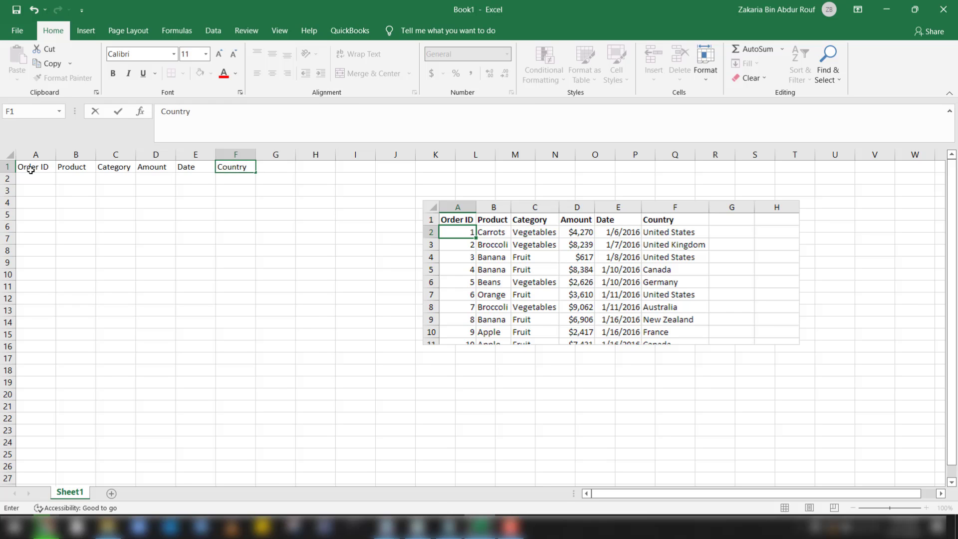
key("Return")
Step: Number the Order ID column from 1 to 10 in A2:A11 by entering 1 and 2 and filling the series
type("1")
key("Return")
type("2")
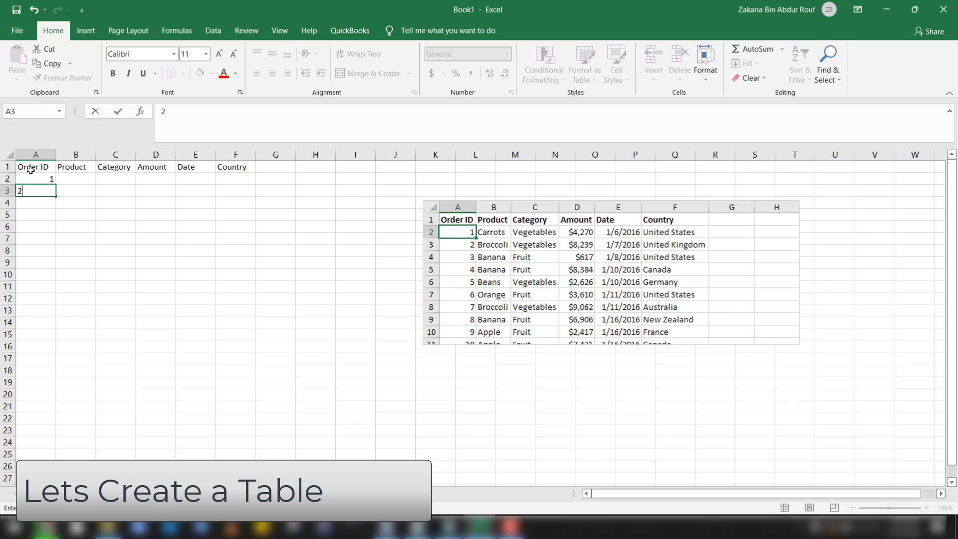
key("Return")
left_click_drag(32, 178, 47, 298)
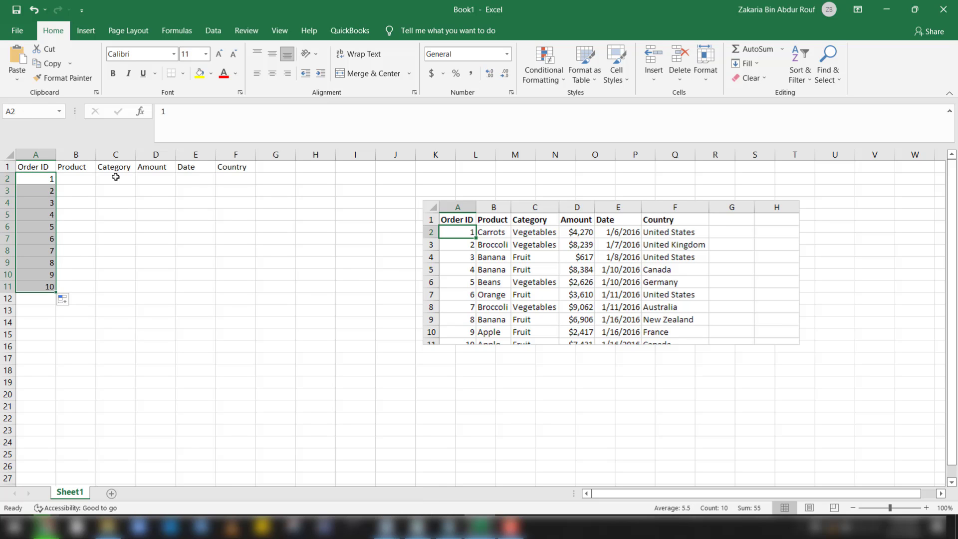
Step: Enter the products Carrots and Broccoli for orders 1 and 2 in cells B2 and B3
left_click(75, 178)
type("Car")
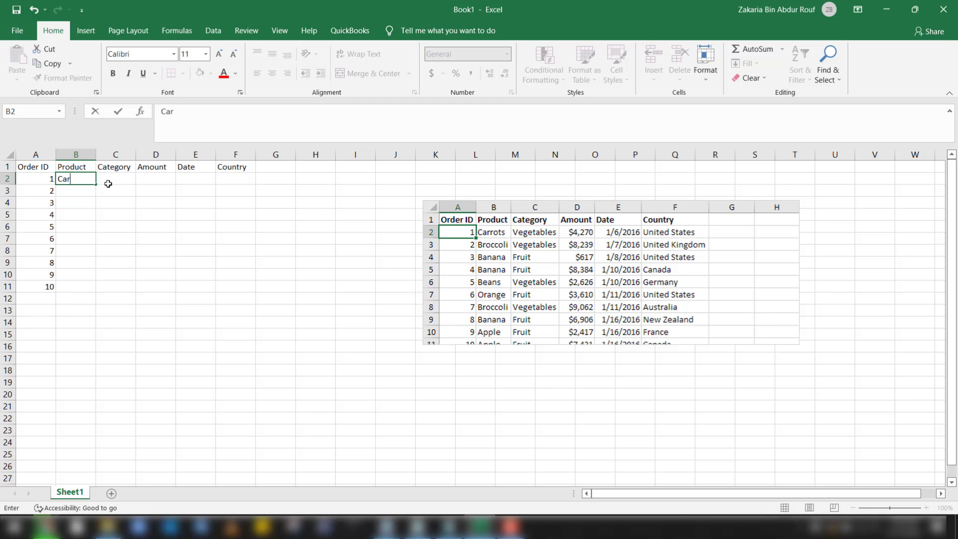
type("rots")
key("Return")
type("B")
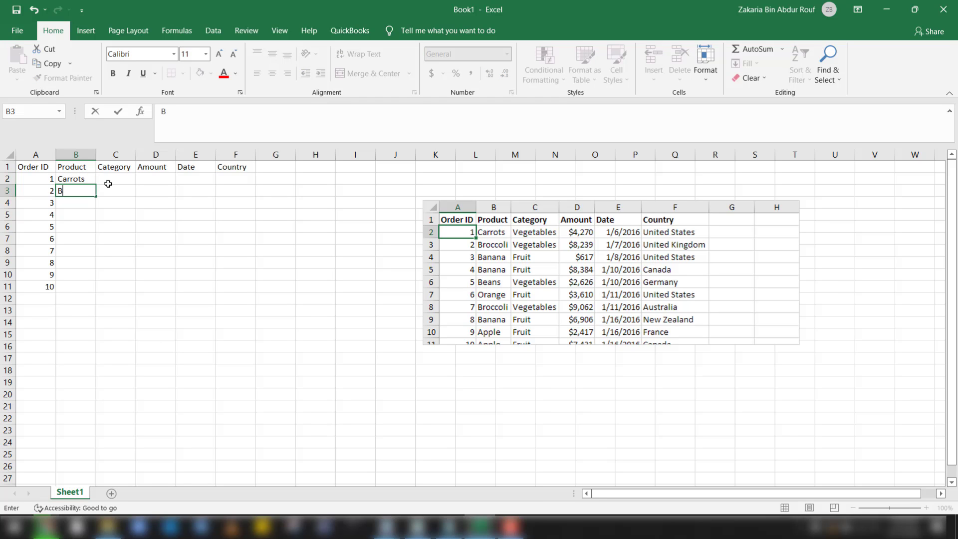
type("roco")
type("cco")
type("li")
key("Return")
Step: Enter the products Banana, Banana and Beans for orders 3 to 5 in cells B4 to B6
type("Bana")
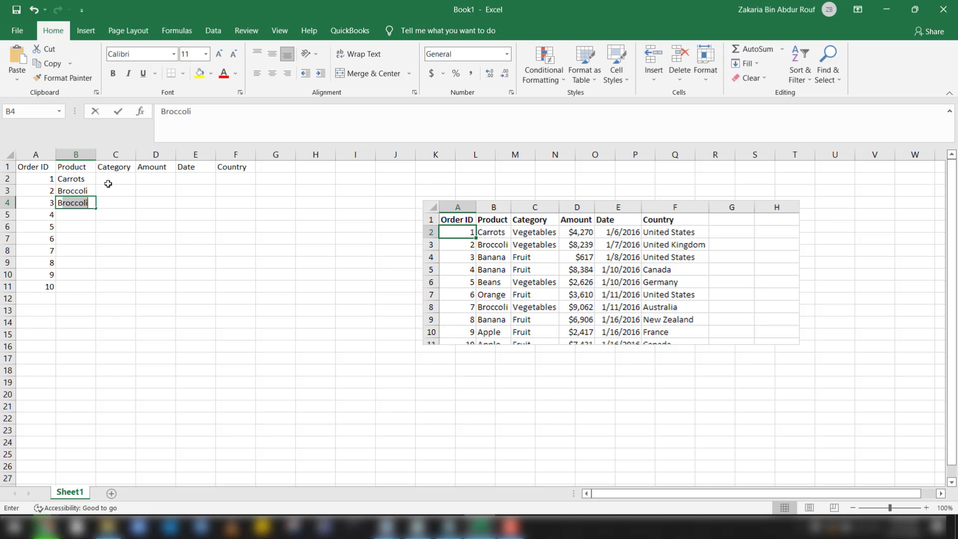
type("na")
key("Return")
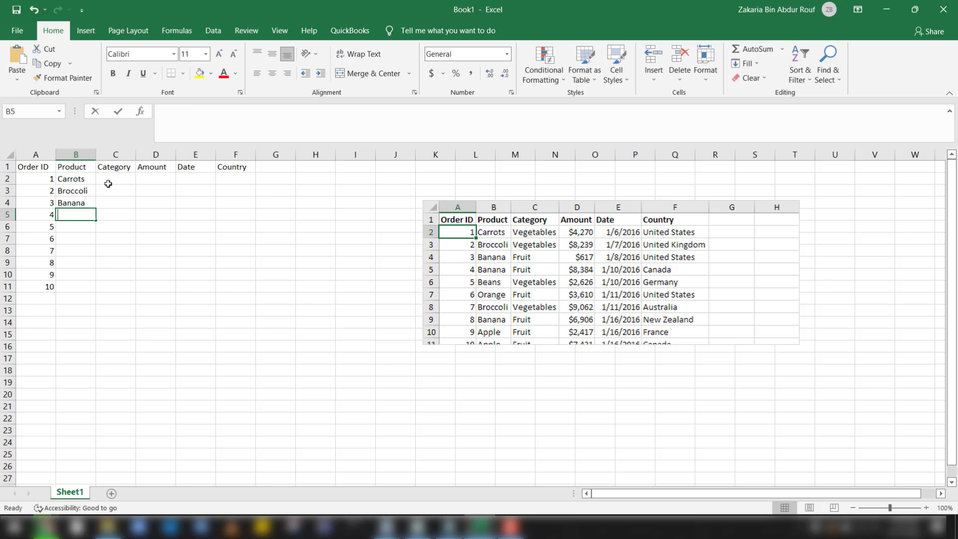
type("Banana")
key("Return")
key("Return")
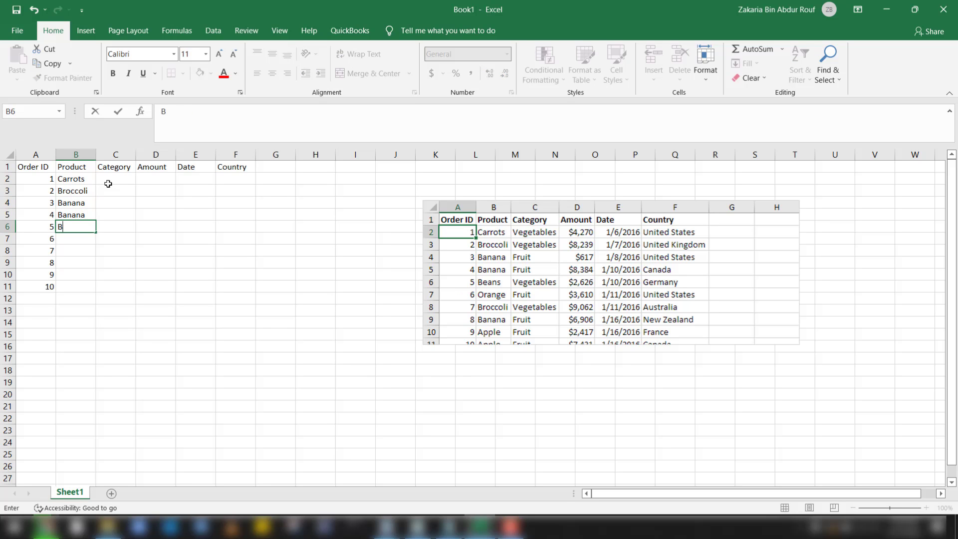
type("Beans")
key("Return")
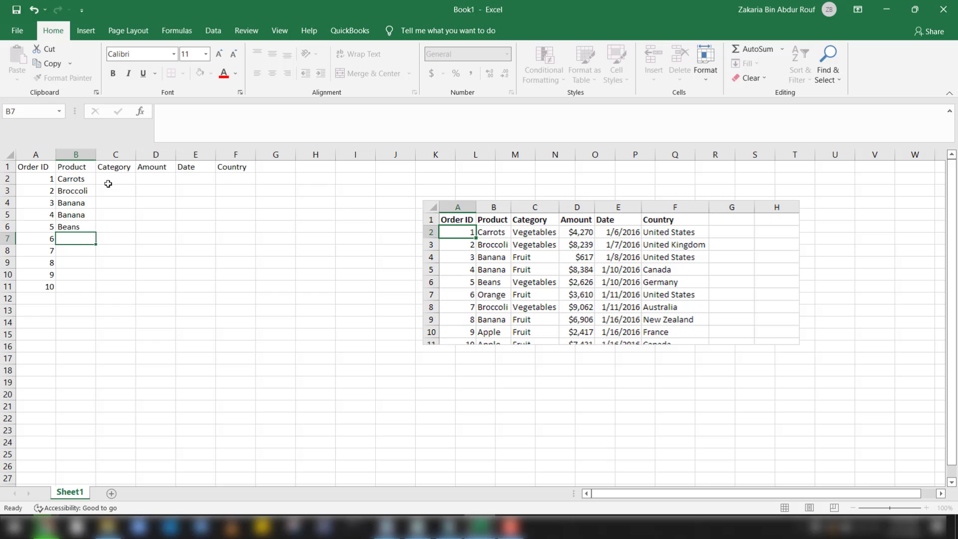
Step: Enter the products Orange and Broccoli for orders 6 and 7 in cells B7 and B8
type("Or")
key("Return")
type("C")
key("BackSpace")
key("BackSpace")
type("B")
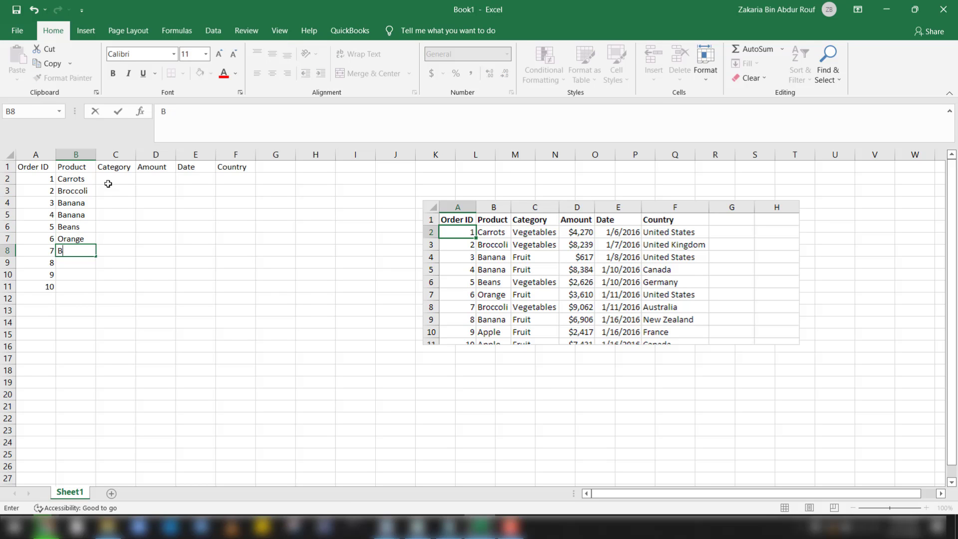
type("roccoli")
key("Return")
Step: Enter the products Banana and Apple for orders 8 and 9 in cells B9 and B10
type("Banana")
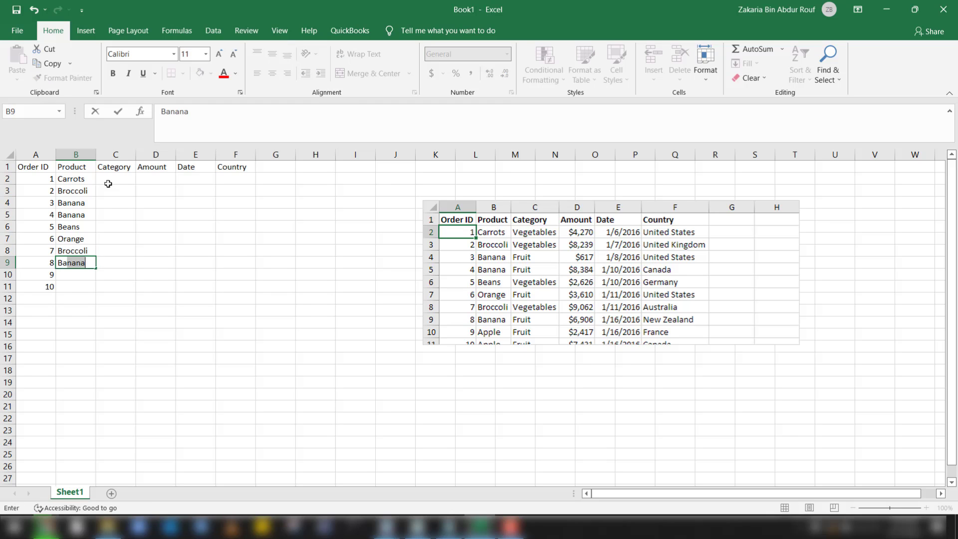
key("Return")
type("Apple")
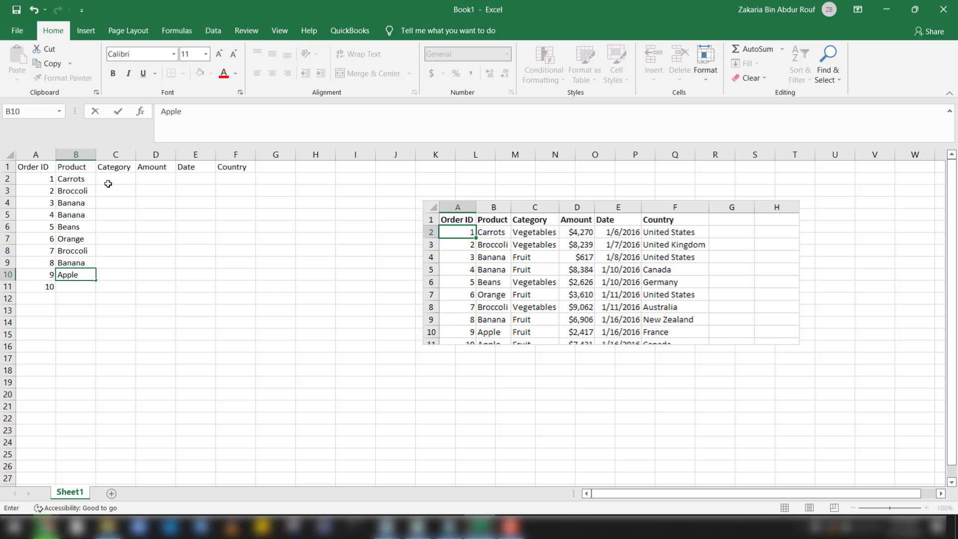
key("Return")
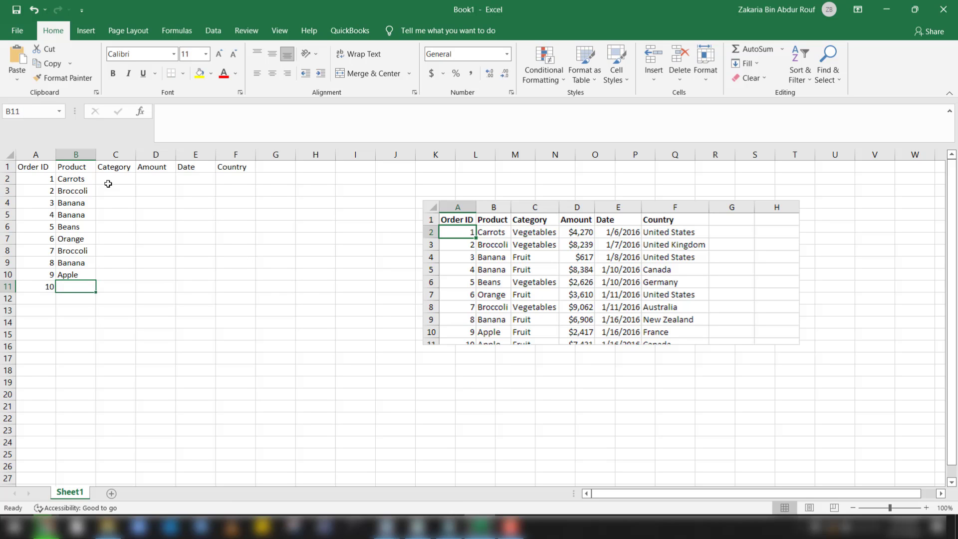
Step: Enter the category Vegetables for Carrots in C2 and copy it to C3 for Broccoli
left_click(110, 181)
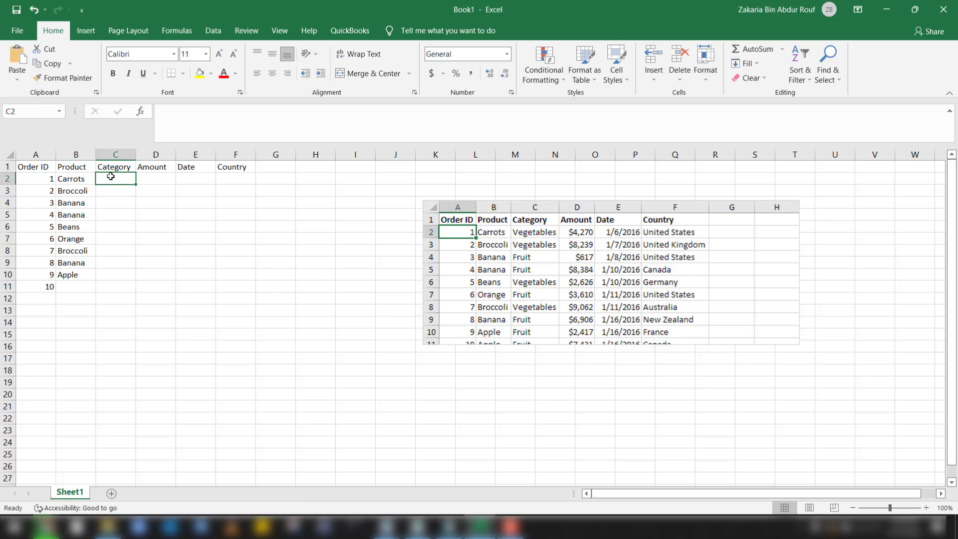
type("Vegetab")
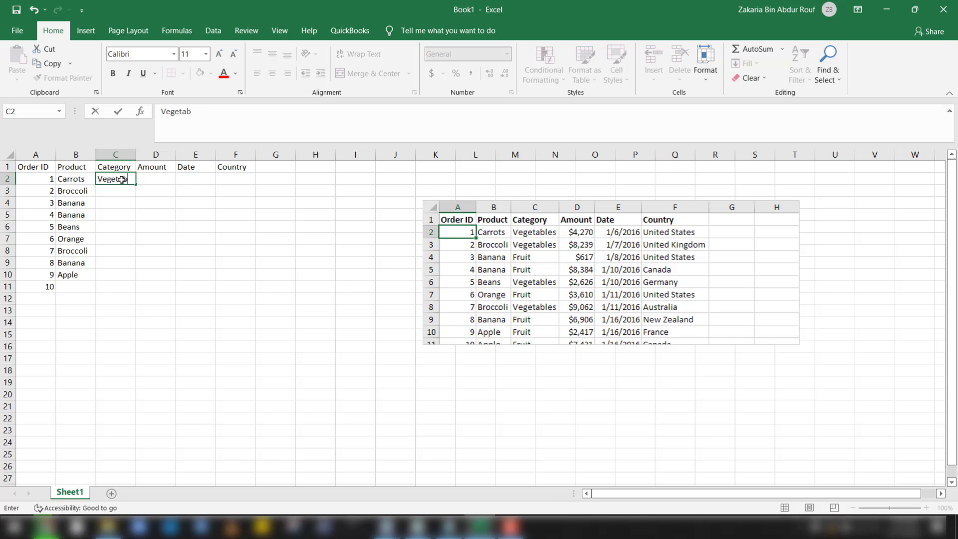
type("les")
key("Return")
left_click(122, 180)
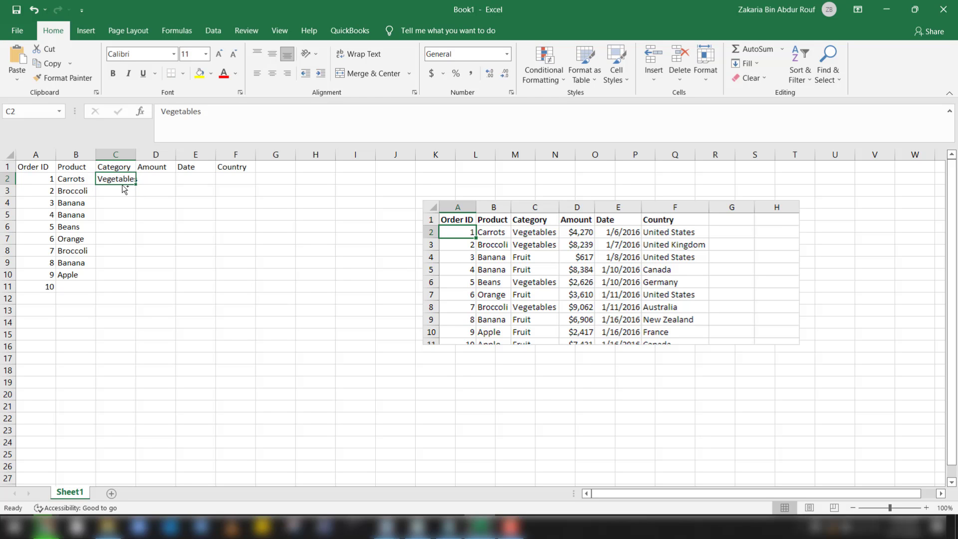
key("ctrl+c")
left_click(124, 188)
key("ctrl+v")
Step: Enter the category Fruit, in the singular form, for order 3 in cell C4
left_click(123, 199)
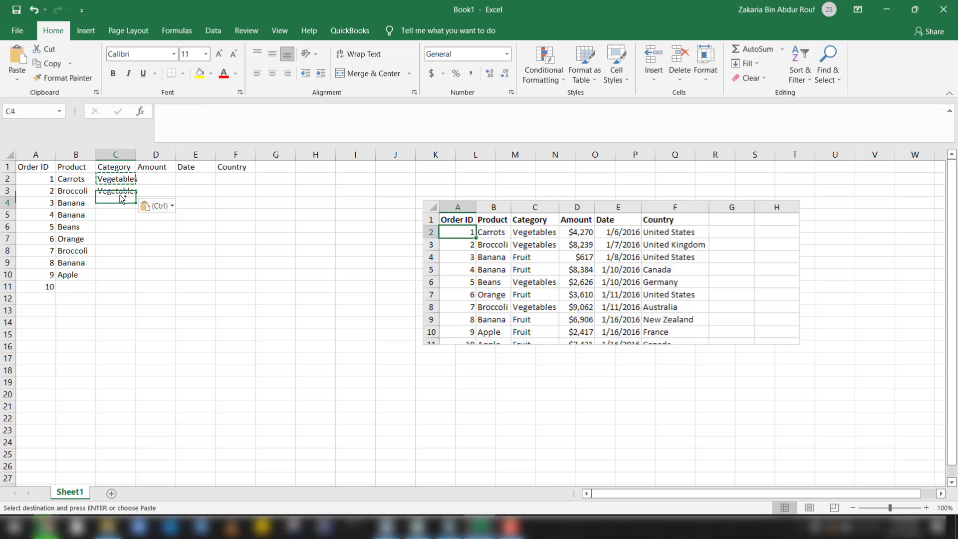
type("Fruits")
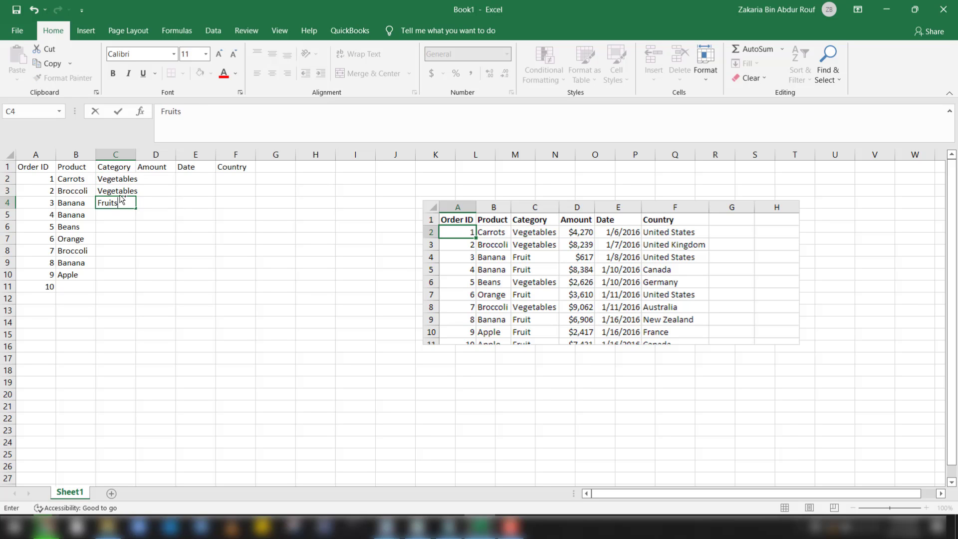
key("Return")
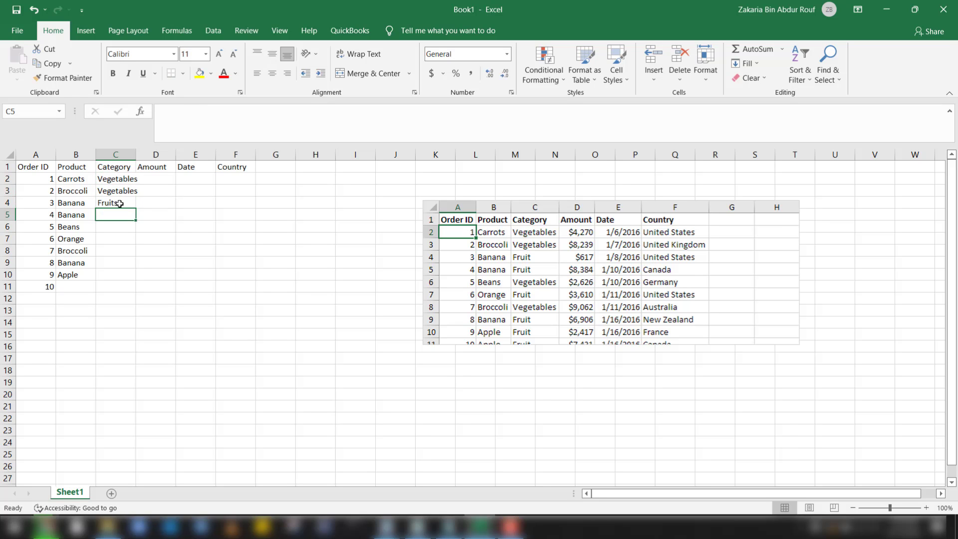
double_click(124, 204)
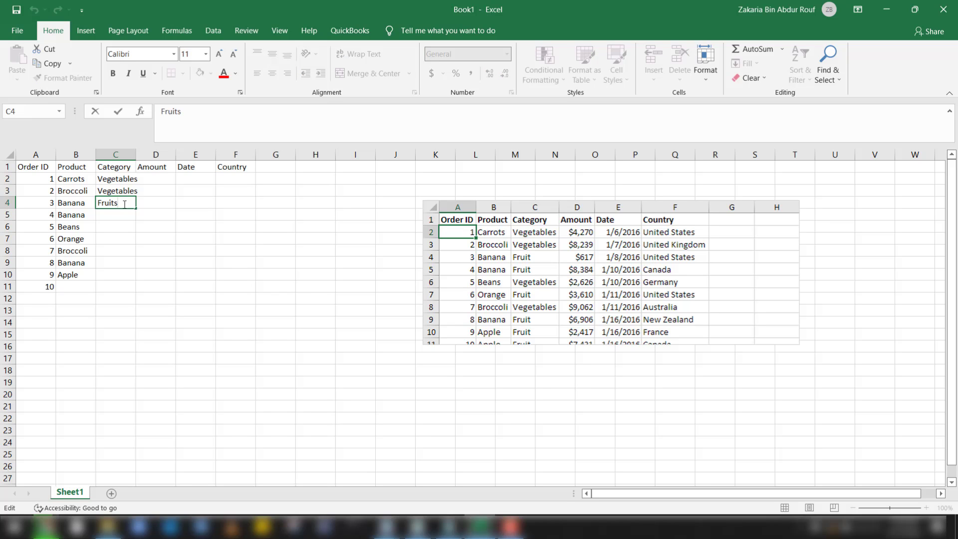
key("Return")
left_click(124, 204)
type("f")
key("Return")
key("ctrl+z")
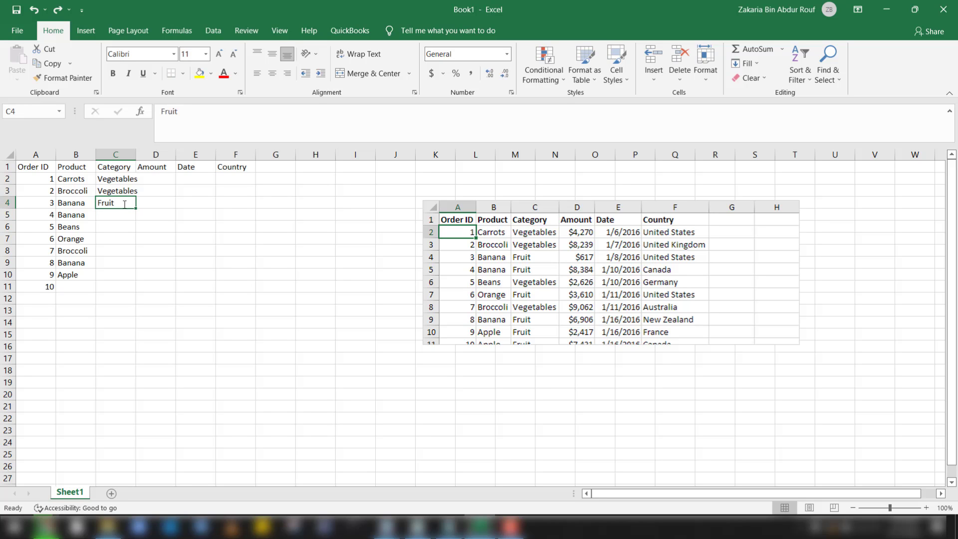
key("Return")
Step: Enter the categories Fruit, Vegetables and Fruit for orders 4 to 6 in cells C5 to C7
type("f")
key("Return")
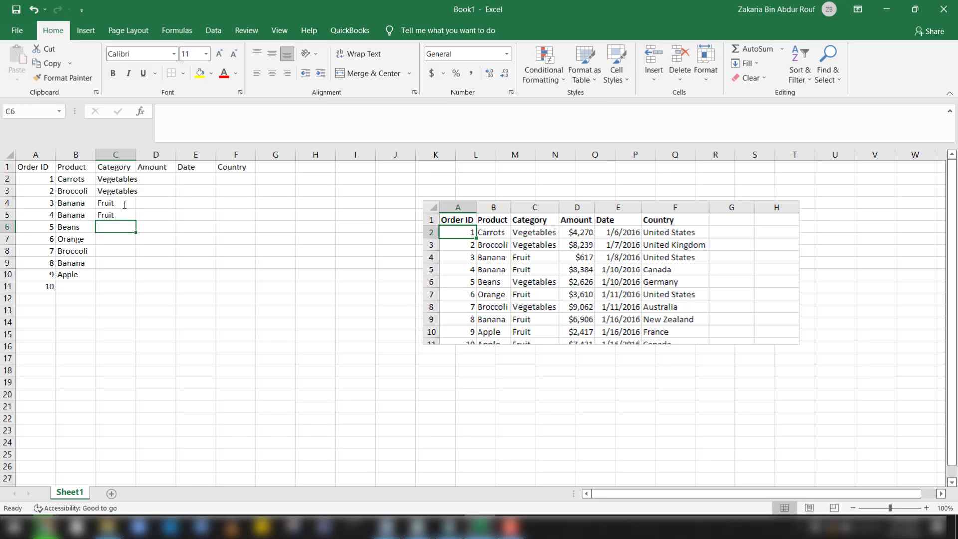
type("v")
key("Return")
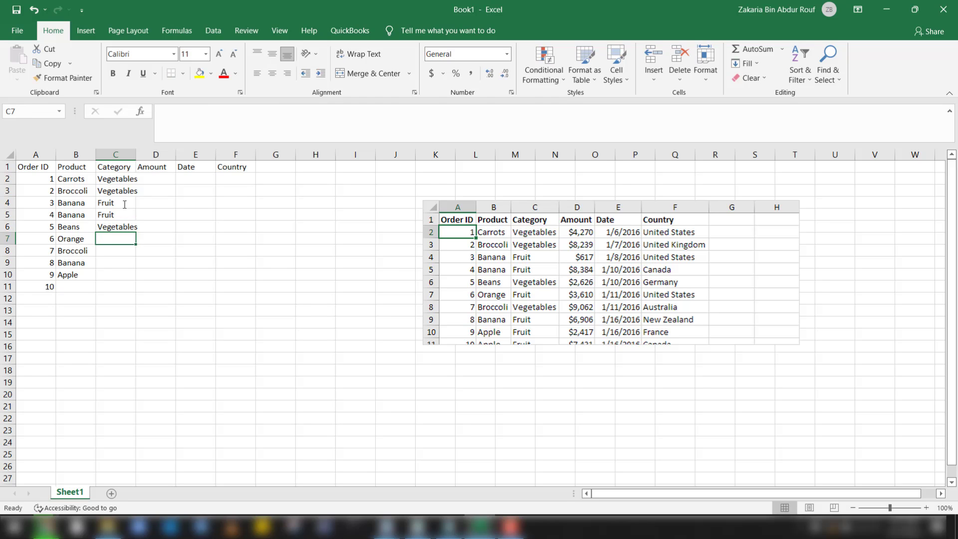
type("f")
key("Return")
Step: Enter the categories Vegetables, Fruit and Fruit for orders 7 to 9 in cells C8 to C10
type("B")
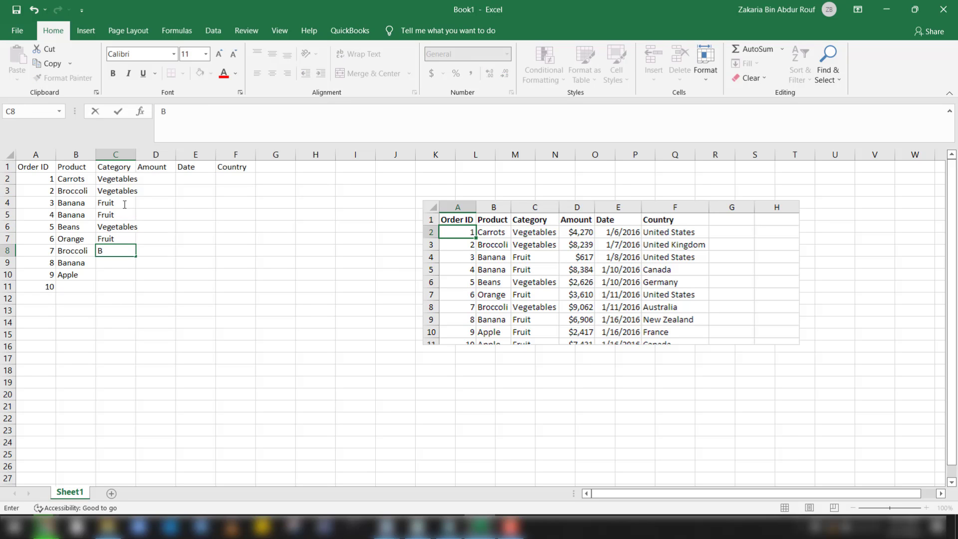
type("\\")
key("BackSpace")
key("BackSpace")
type("v")
key("Return")
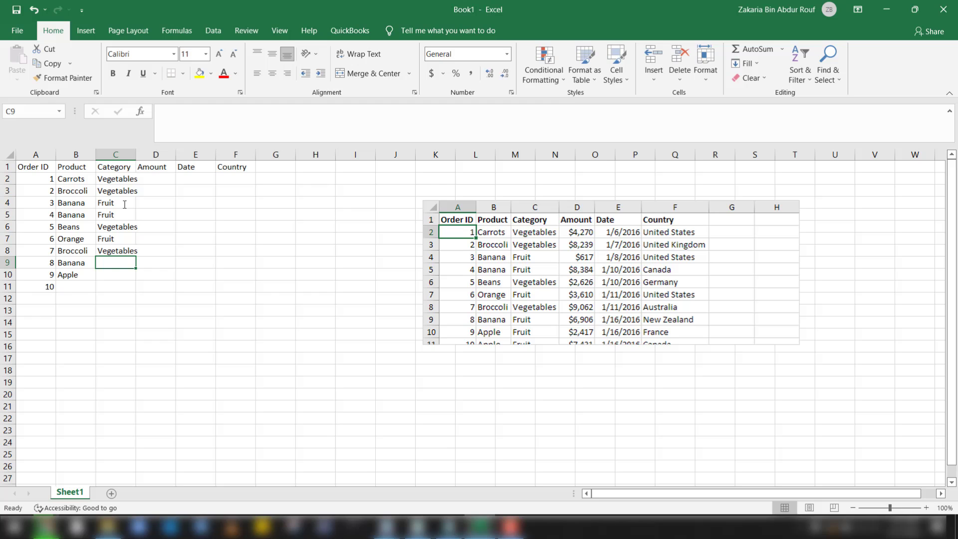
type("f")
key("Return")
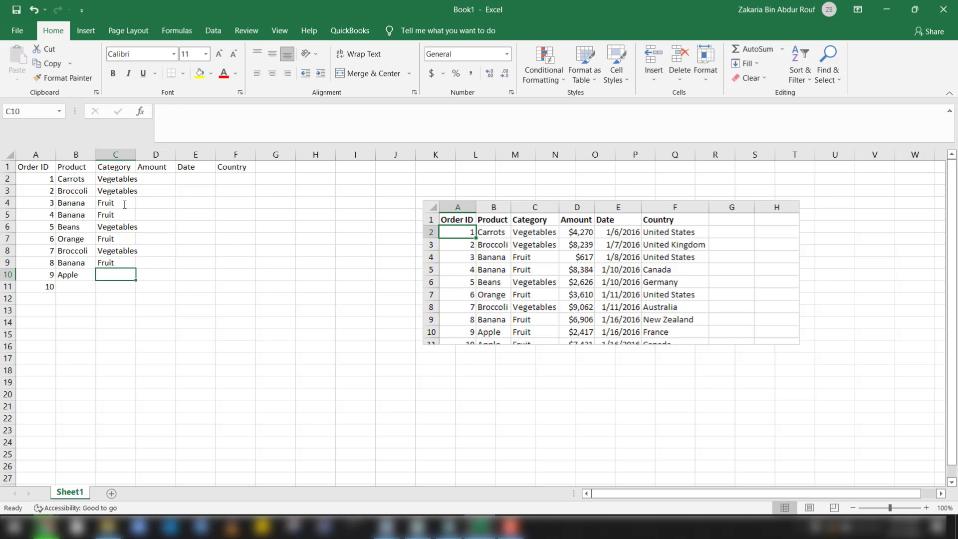
type("f")
key("Return")
Step: Enter the product Banana in B11 and the category Fruit in C11 for order 10
key("Left")
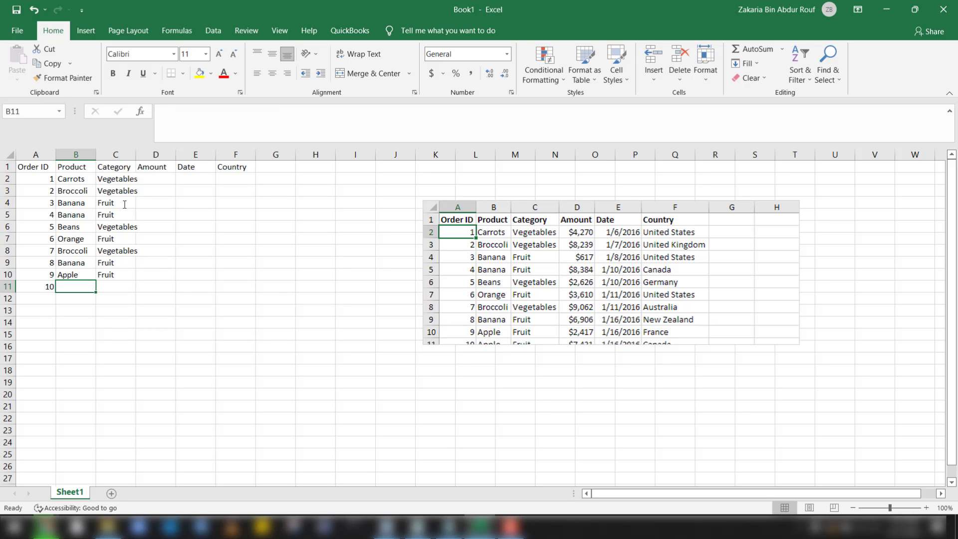
type("B")
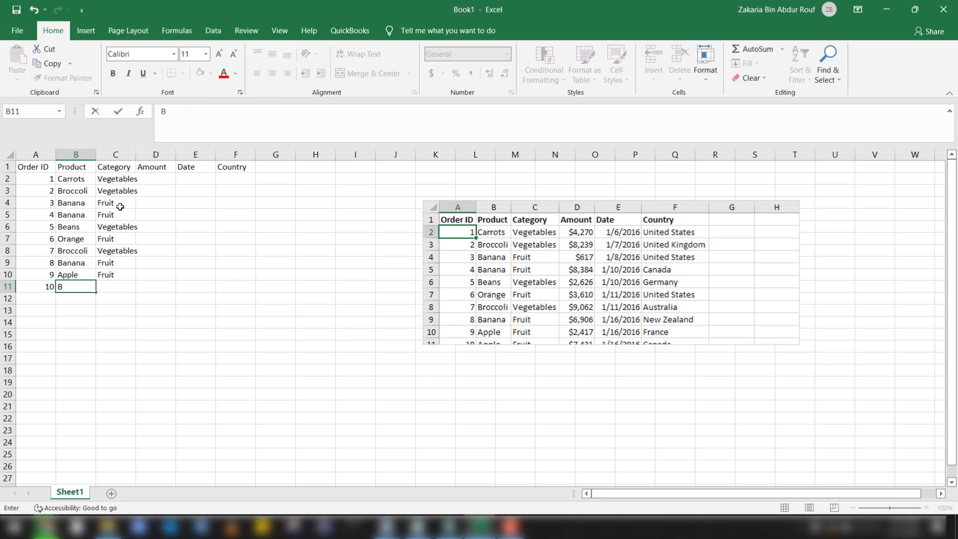
type("anana")
key("Tab")
type("f")
key("Tab")
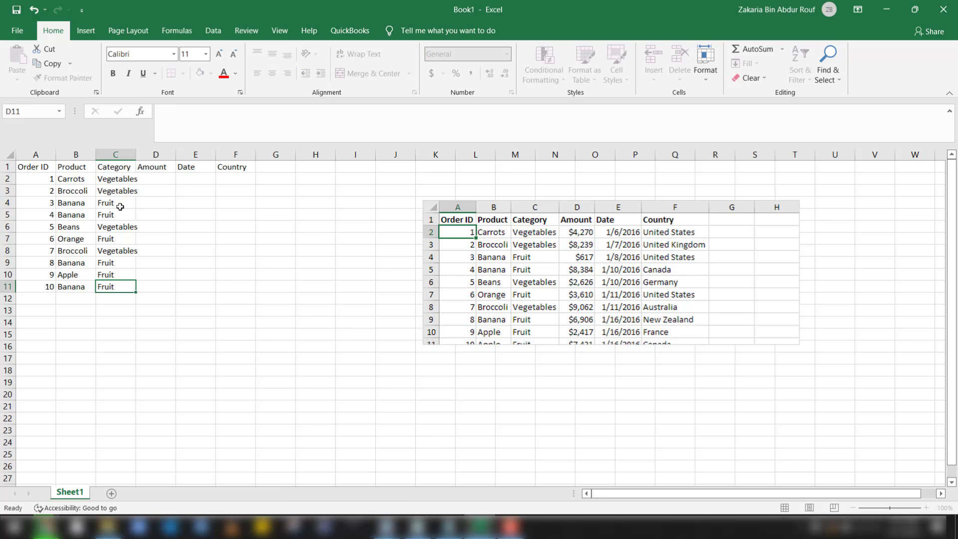
Step: Select the first empty Amount cell, D2, and widen the Category column so the word Vegetables fits
key("Up")
key("Up")
key("Up")
key("Up")
key("Up")
key("Up")
key("Up")
key("Up")
key("Up")
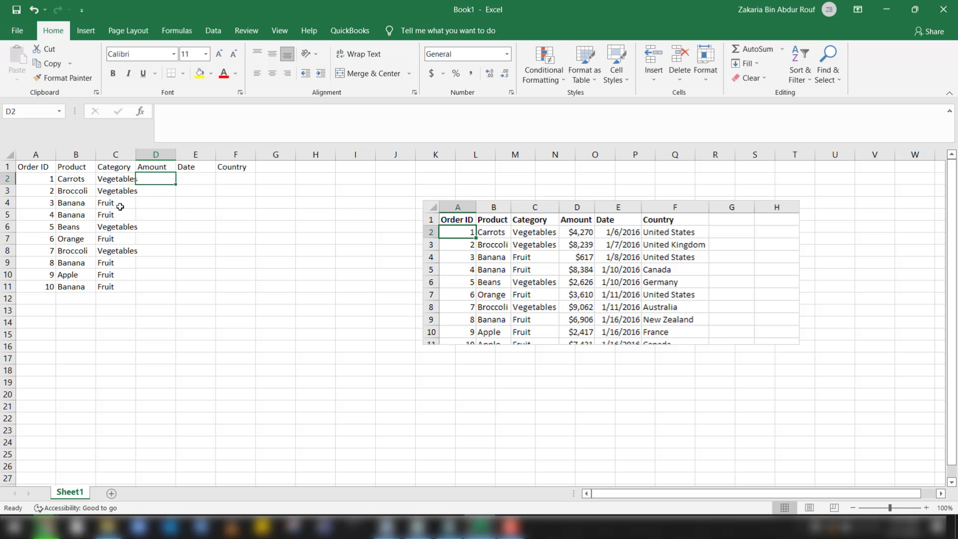
left_click_drag(135, 154, 157, 154)
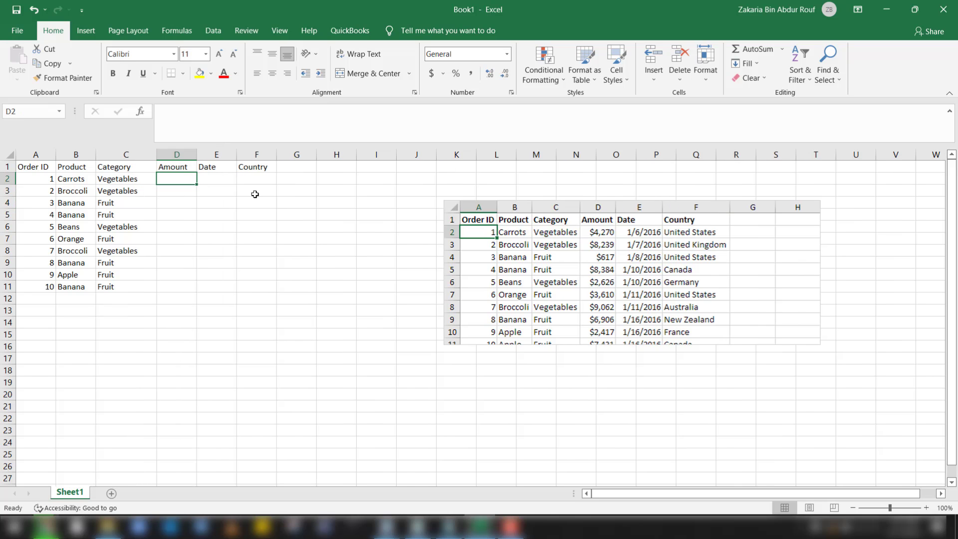
Step: Enter the amounts 4270, 8239 and 617 for orders 1 to 3 in cells D2 to D4
type("42")
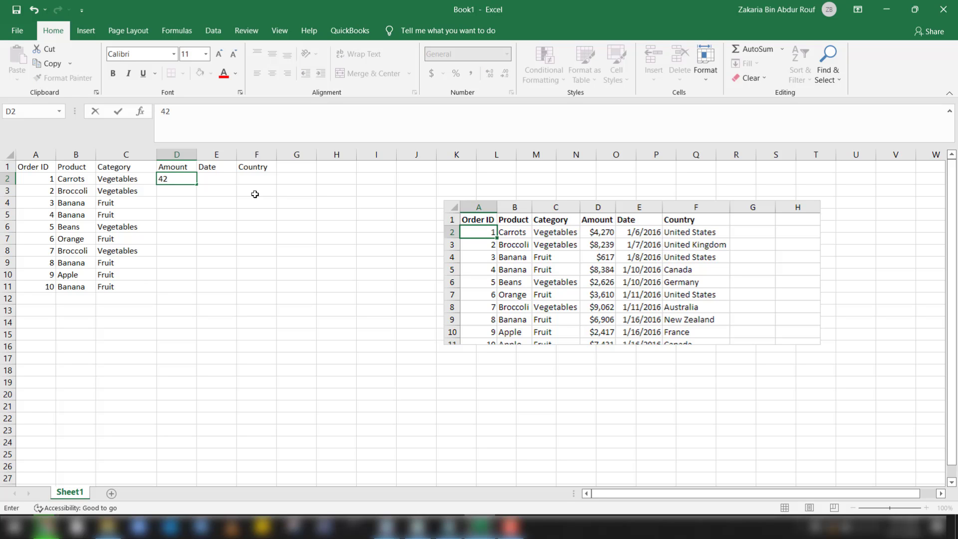
type("70")
key("Return")
type("8239")
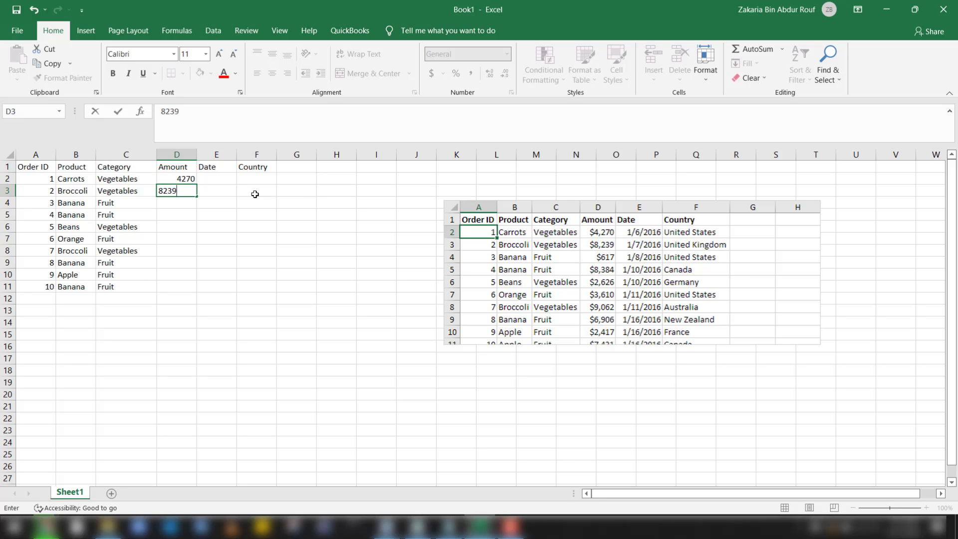
key("Return")
type("617")
key("Return")
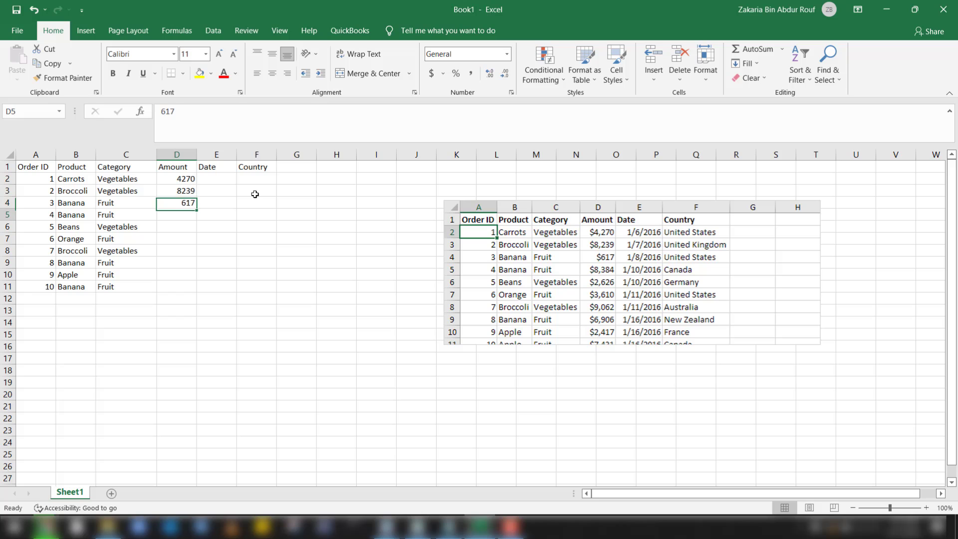
Step: Enter the amounts 8384, 2626 and 3610 for orders 4 to 6 in cells D5 to D7
type("8384")
key("Return")
type("2626")
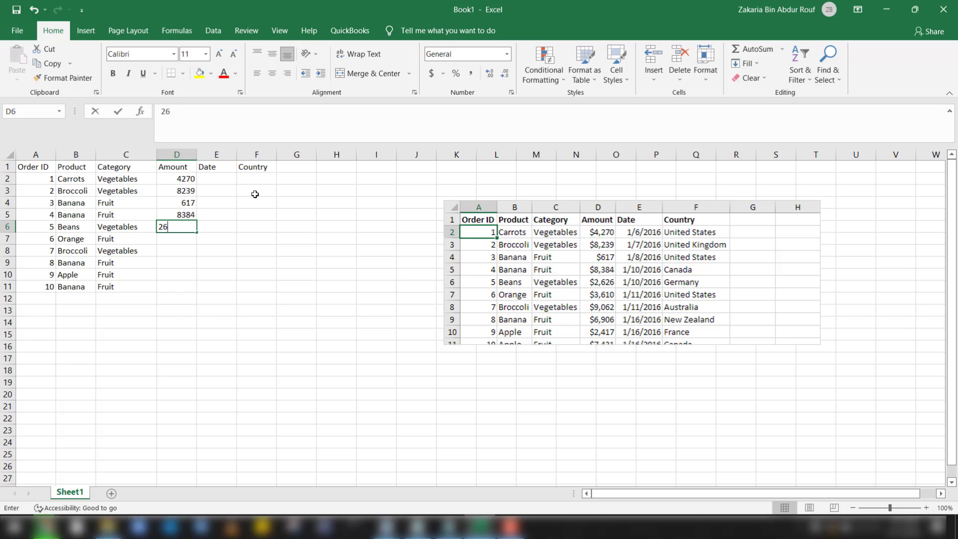
key("Return")
type("3610")
key("Return")
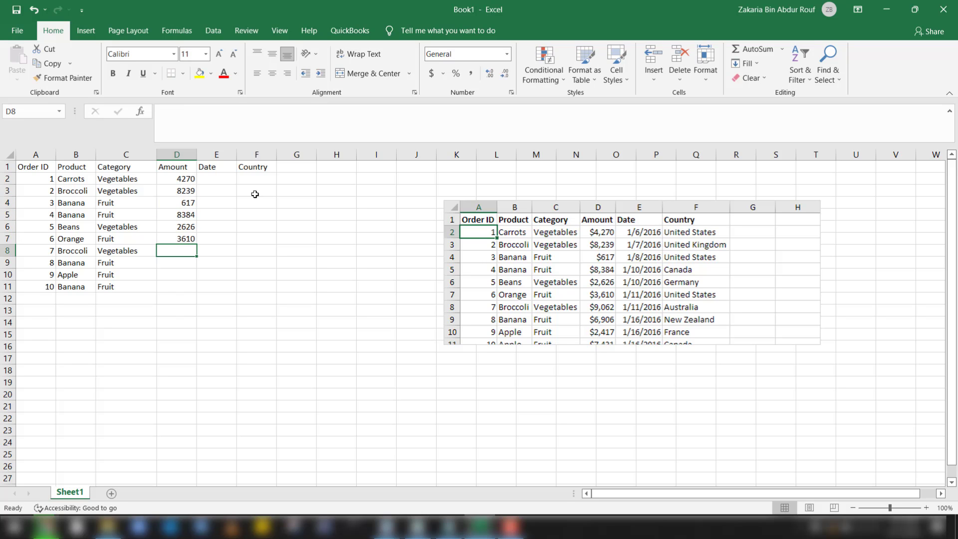
Step: Enter the amounts 9062, 6908, 4125 and 1332 for orders 7 to 10 in cells D8 to D11
type("9062")
key("Return")
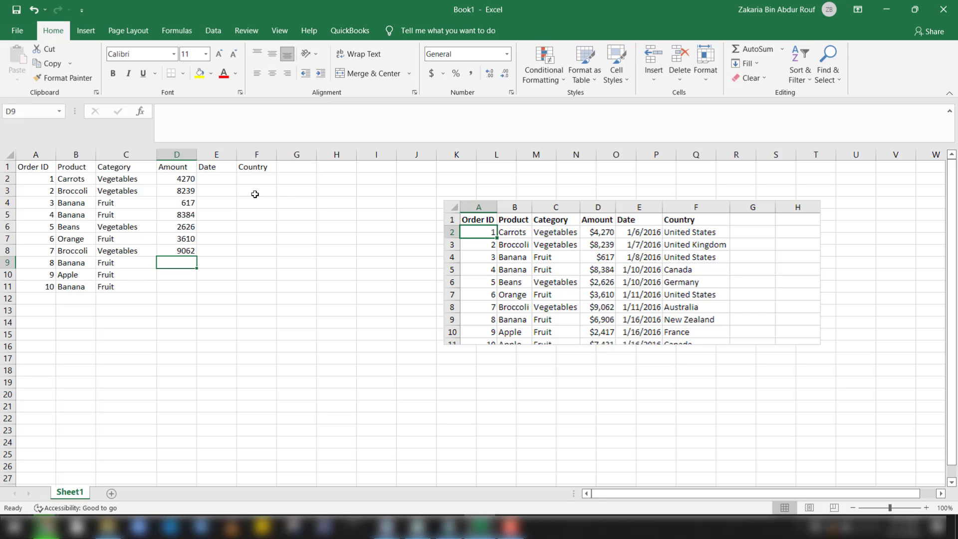
type("6908")
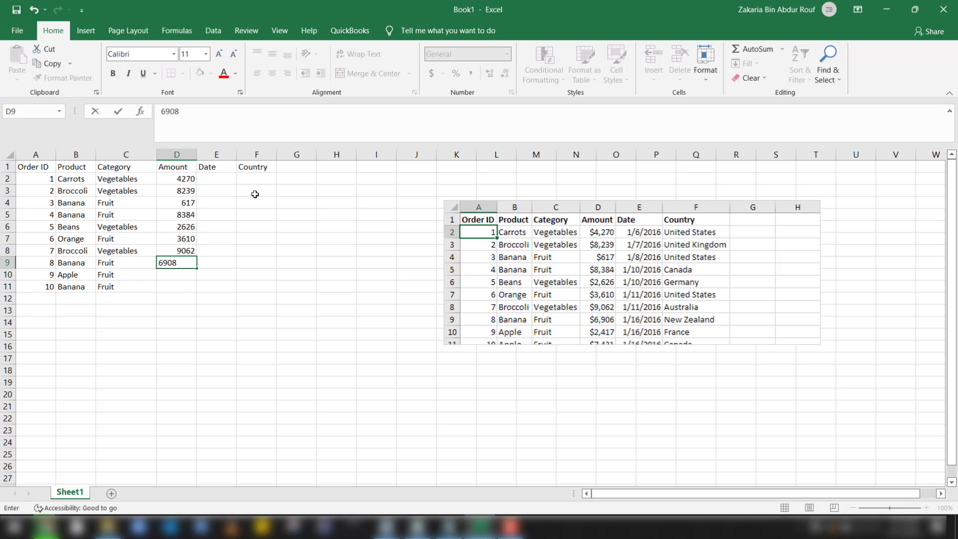
key("Return")
type("4125")
key("Return")
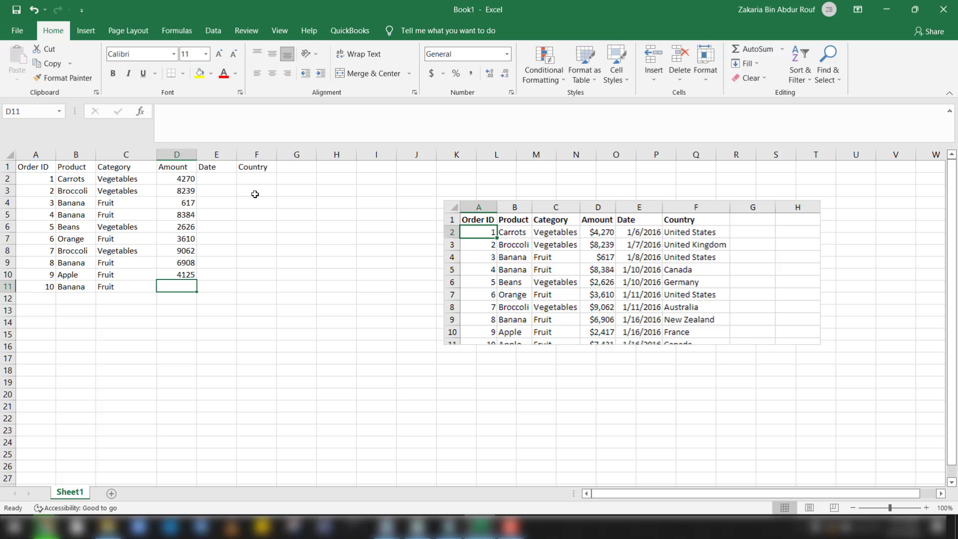
type("1332")
key("Return")
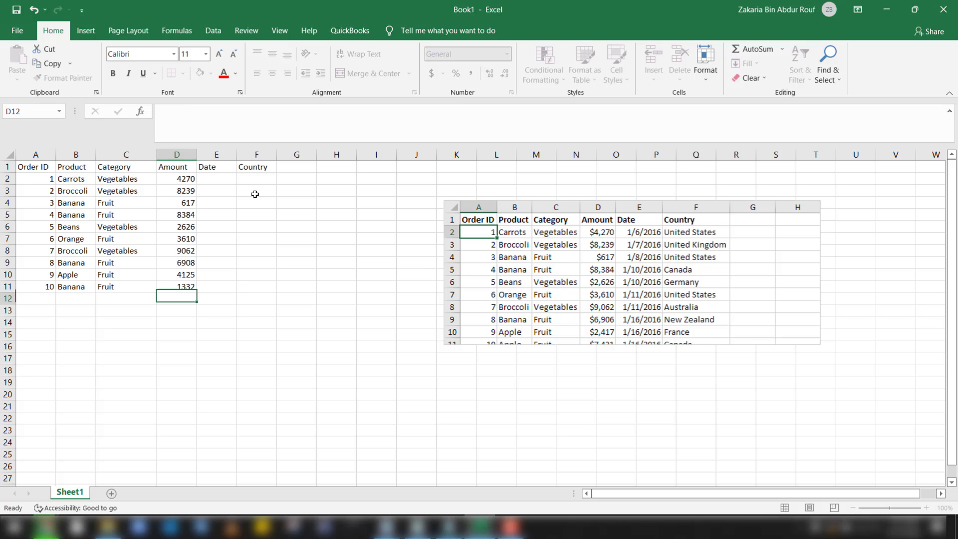
type("0")
key("BackSpace")
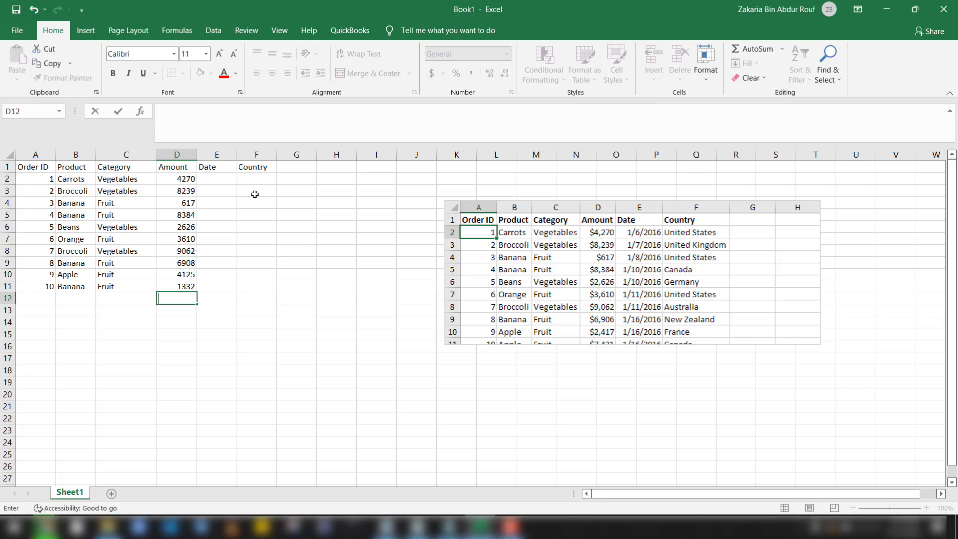
Step: Enter the dates 1-Feb-2022 and 2-Feb-22 for orders 1 and 2 in cells E2 and E3
key("Up")
key("Up")
key("Up")
key("Up")
key("Up")
key("Up")
key("Up")
key("Up")
key("Up")
key("Up")
key("Up")
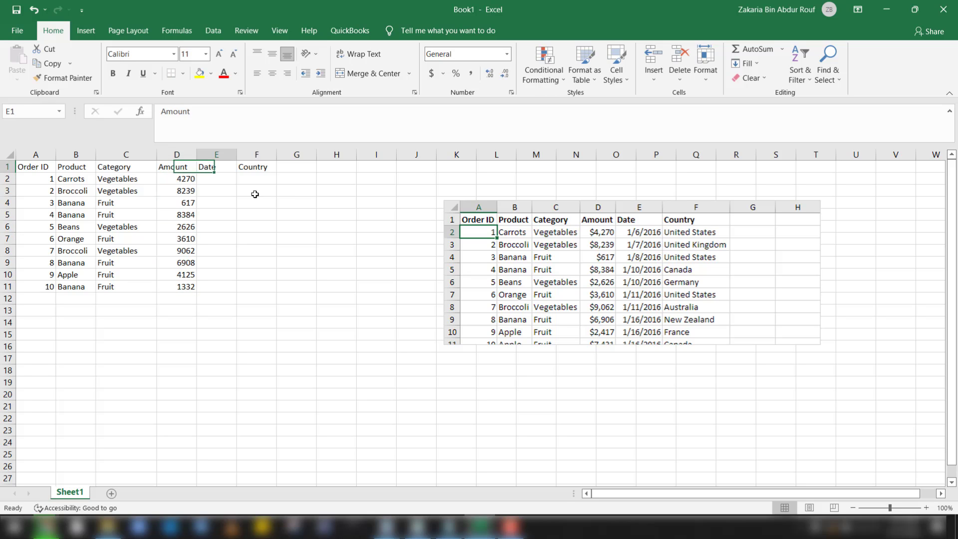
key("Right")
key("Down")
type("1")
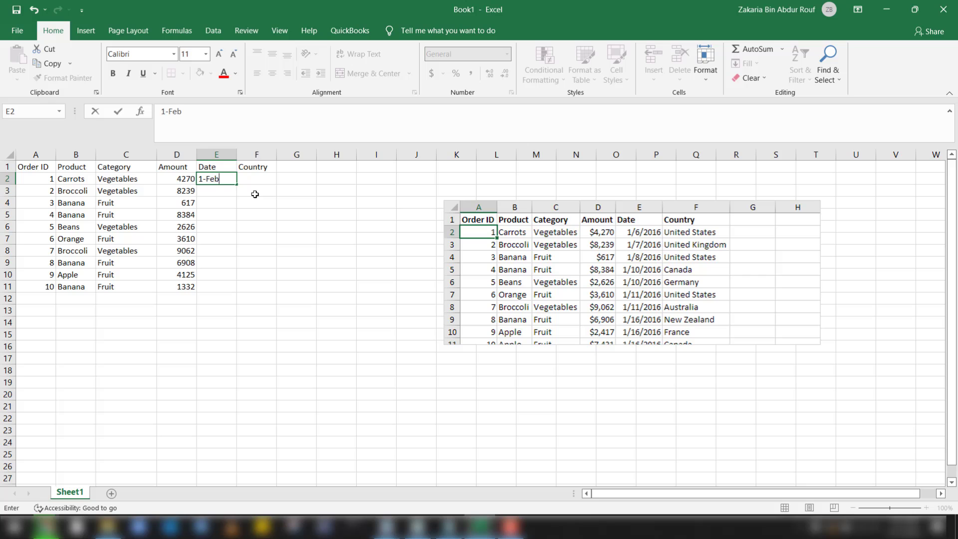
type("-Feb-2022")
key("Return")
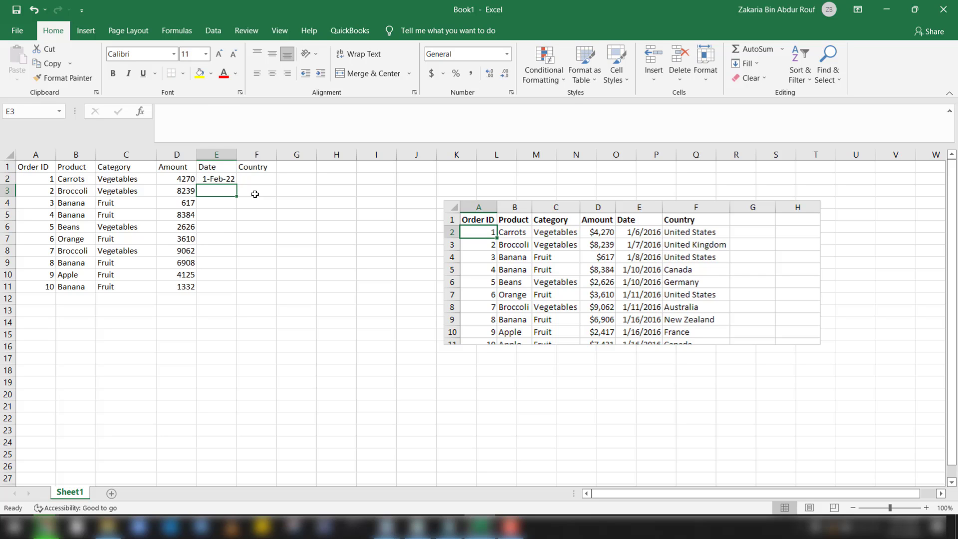
type("2-Feb-2")
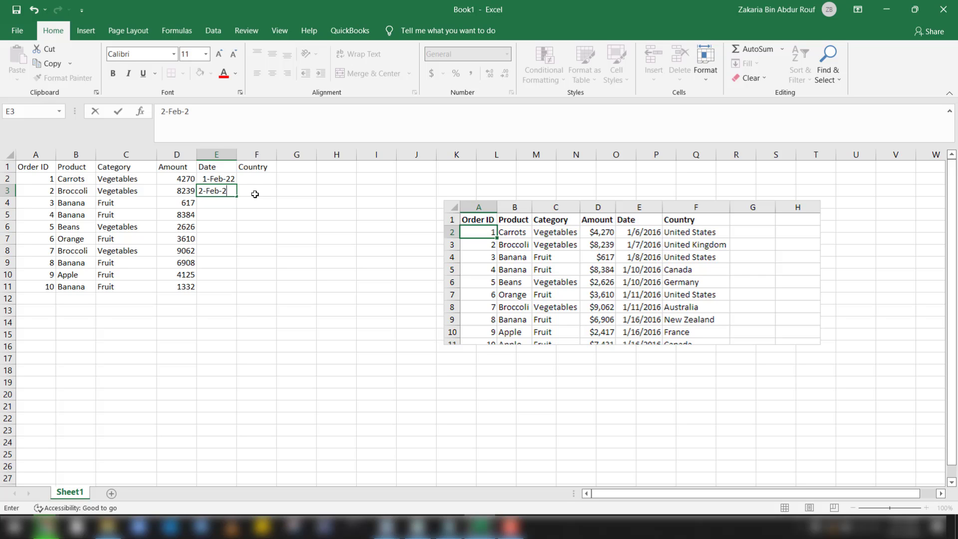
type("2")
key("Return")
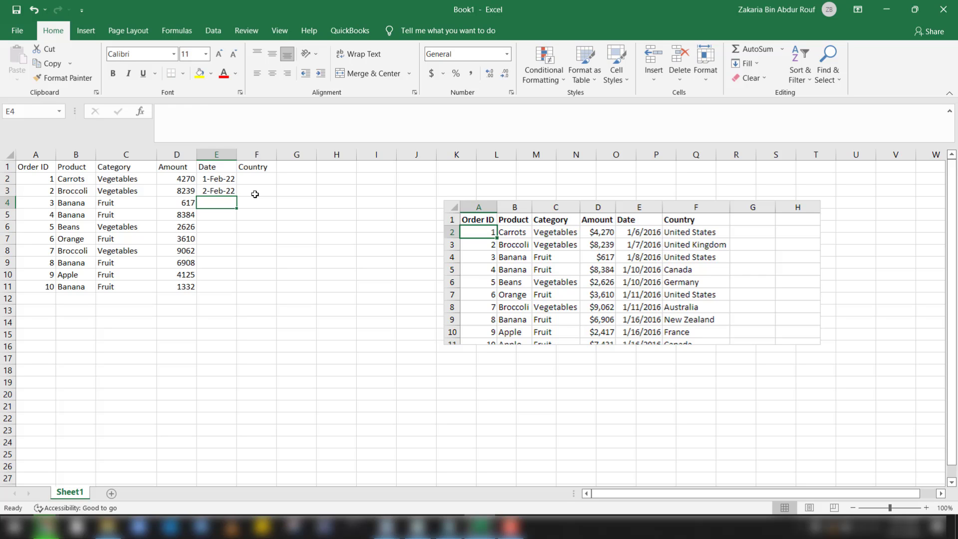
Step: Extend the daily date series from E2:E3 down to E11 and widen the Date column to fit the dates
left_click(221, 182)
left_click_drag(220, 185, 232, 289)
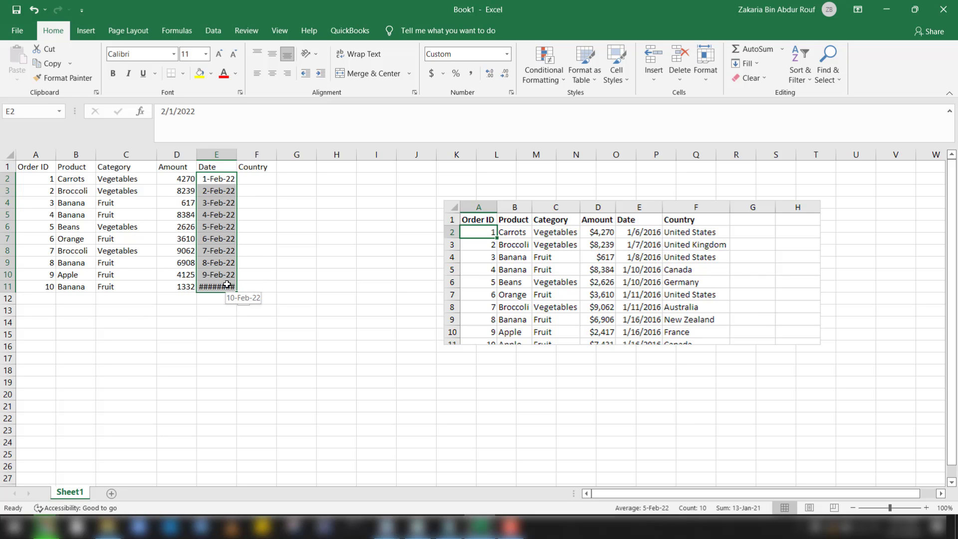
left_click_drag(236, 154, 251, 154)
left_click(287, 270)
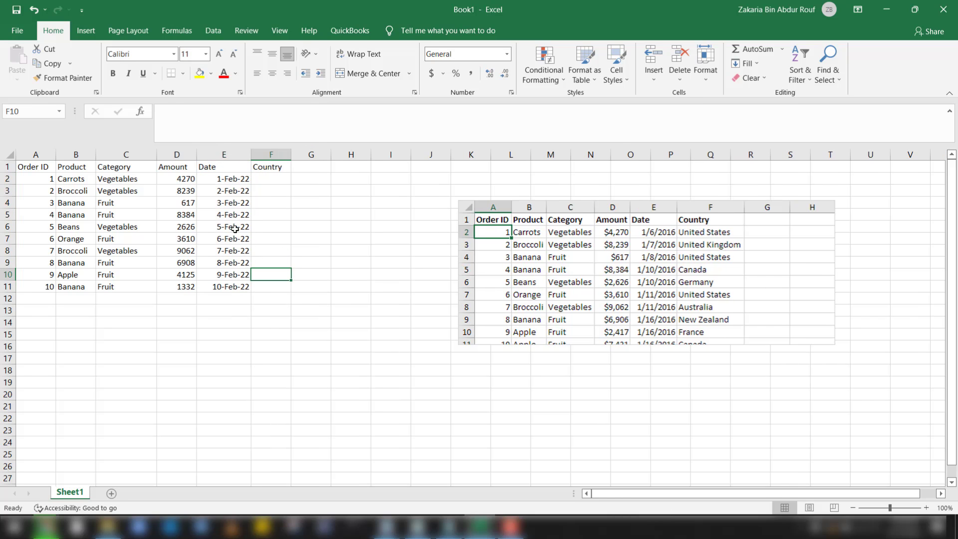
Step: Copy the date 4-Feb-22 from E5 into E6 and E7 for orders 5 and 6
left_click(226, 216)
key("ctrl+c")
left_click(225, 230)
key("ctrl+v")
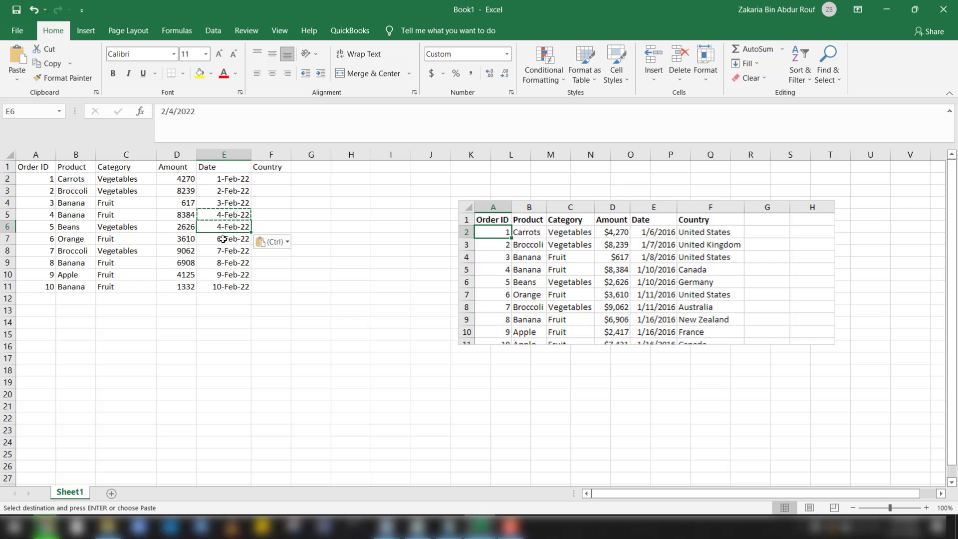
left_click(225, 239)
key("ctrl+v")
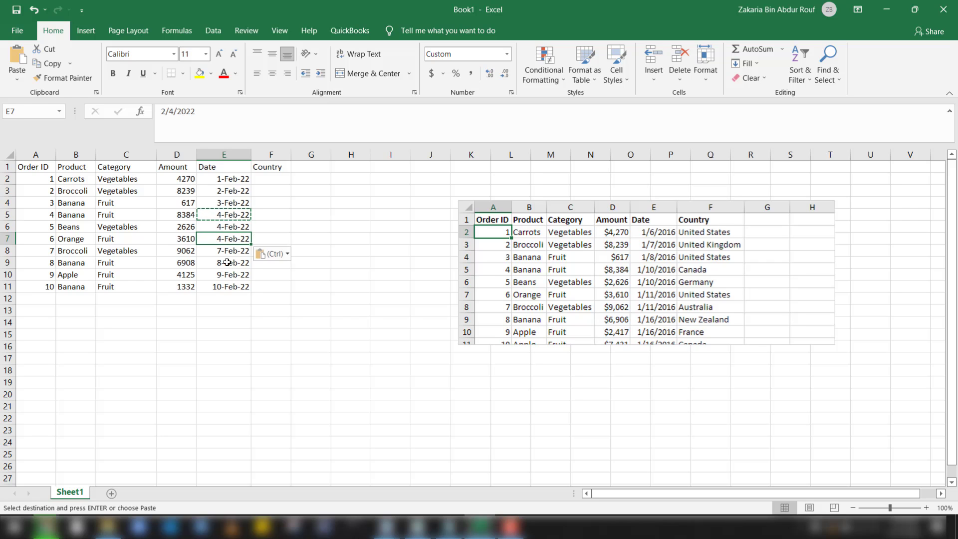
Step: Copy the date 8-Feb-22 from E9 into E10 and E11 for orders 9 and 10
left_click(227, 263)
key("ctrl+c")
left_click(227, 275)
key("ctrl+v")
left_click(227, 286)
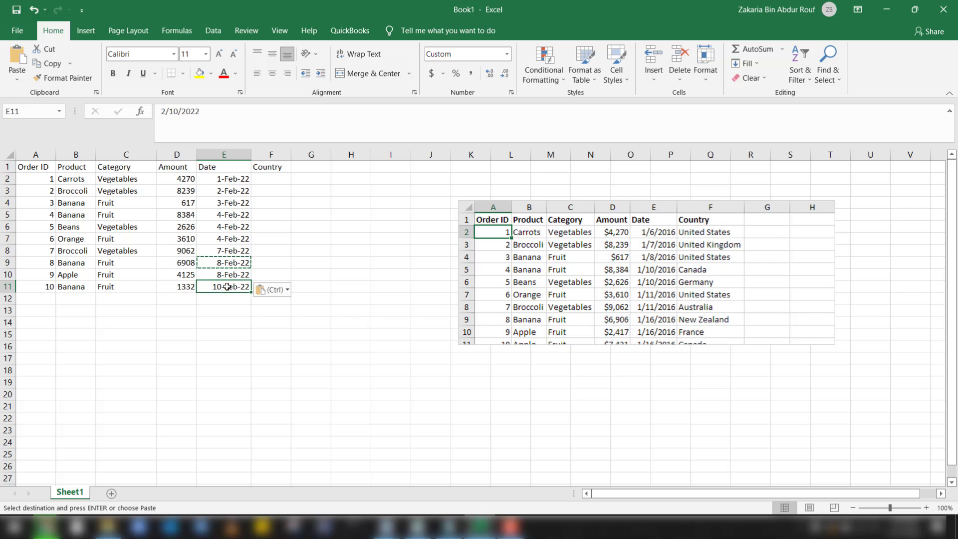
key("ctrl+v")
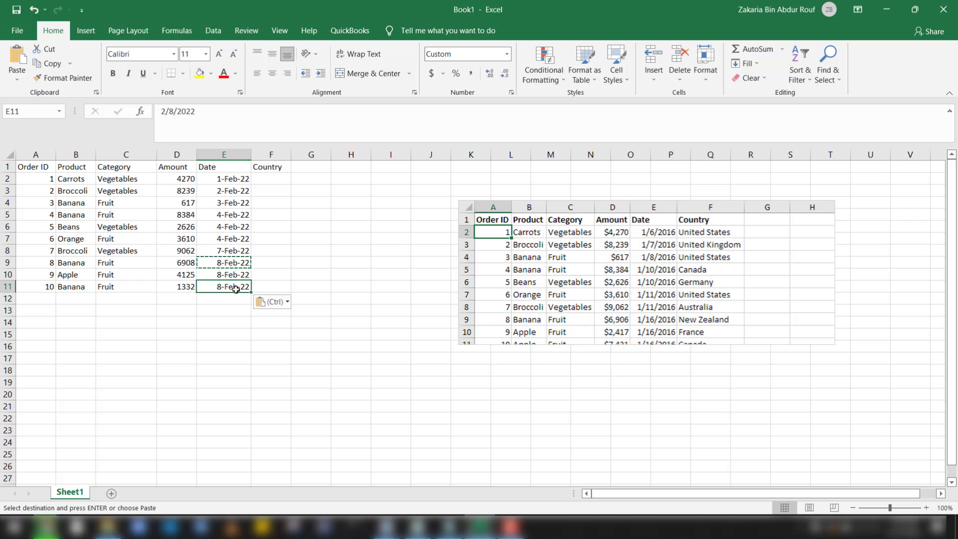
Step: Enter the countries United States and United Kingdom for orders 1 and 2 in cells F2 and F3
left_click(263, 179)
type("Unit")
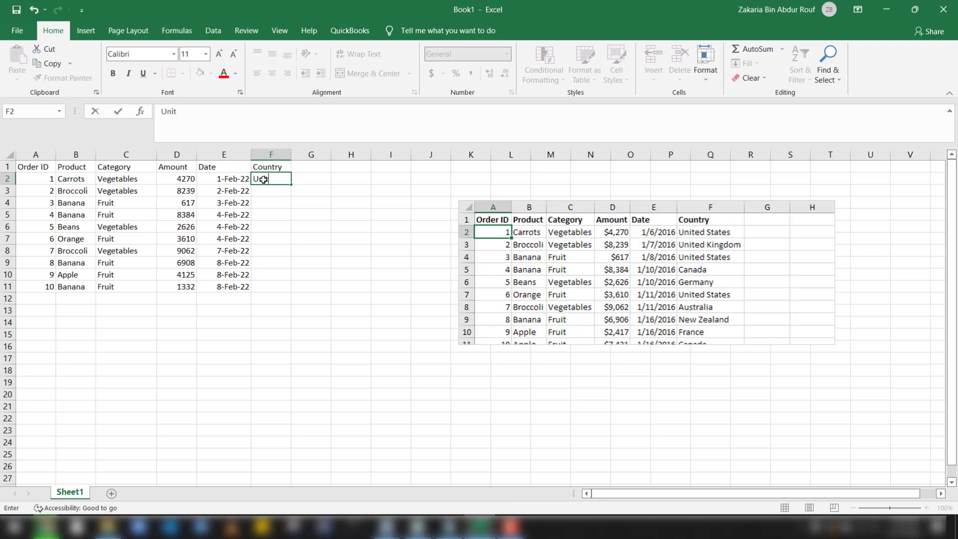
type("ed States")
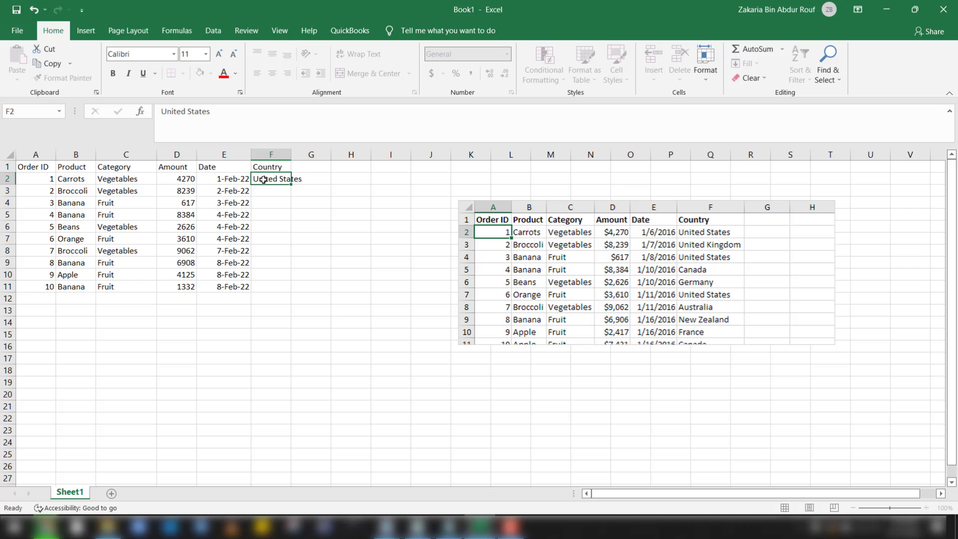
key("Return")
type("United ")
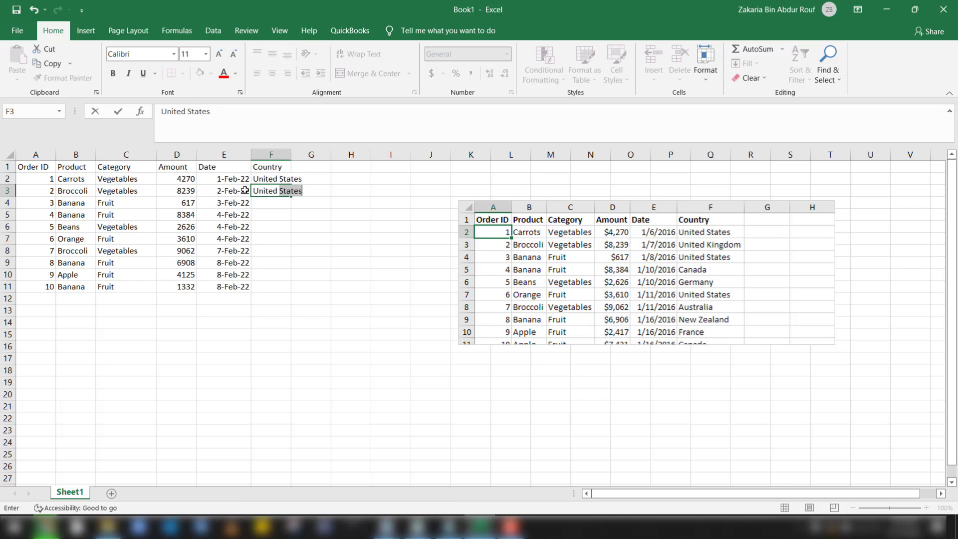
type("Kingl")
type("om")
key("Return")
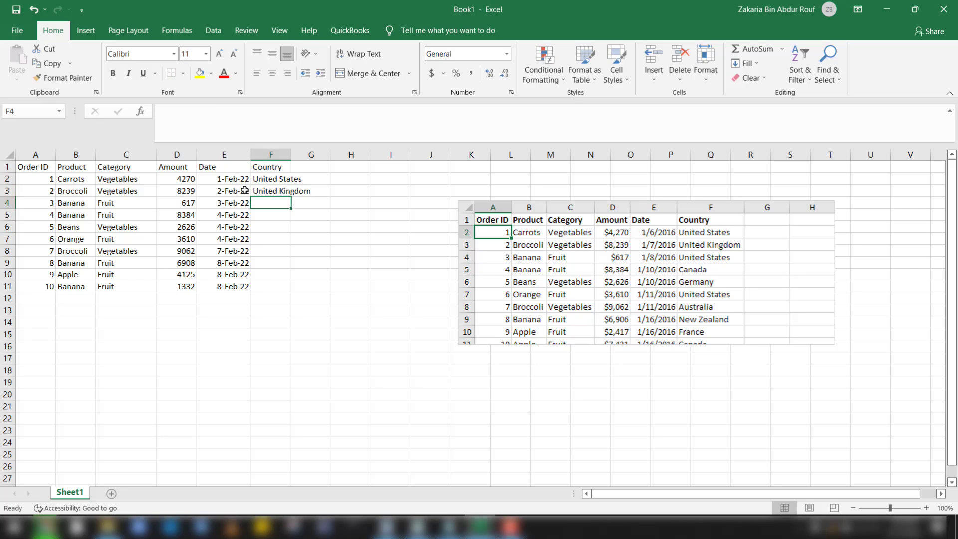
Step: Enter the countries United States, Canada and Germany for orders 3 to 5 in cells F4 to F6
type("Un")
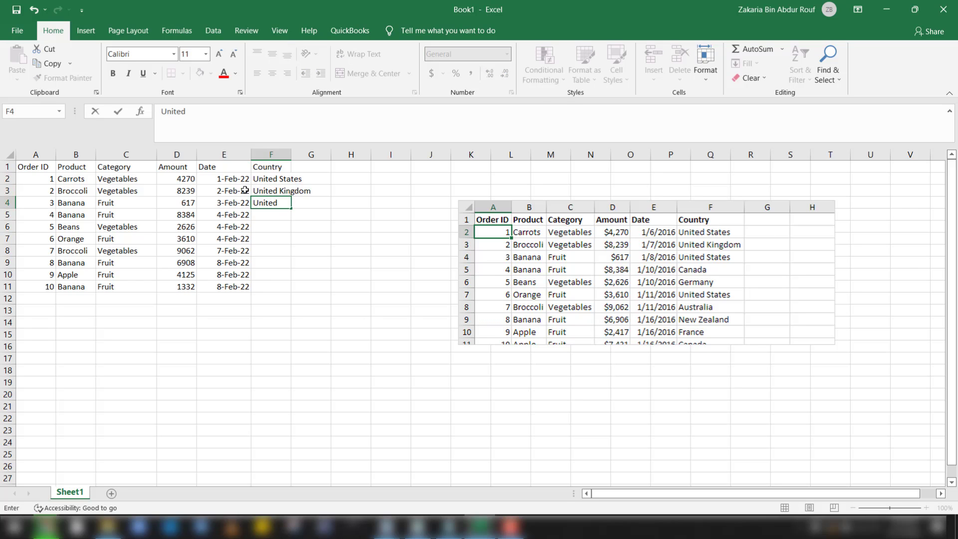
type("ited")
key("Return")
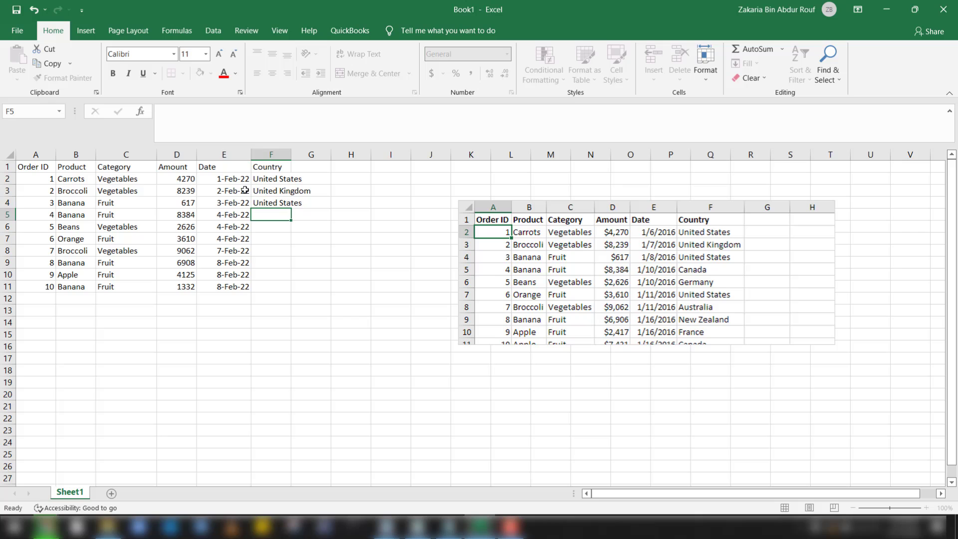
type("Canada")
key("Return")
type("German")
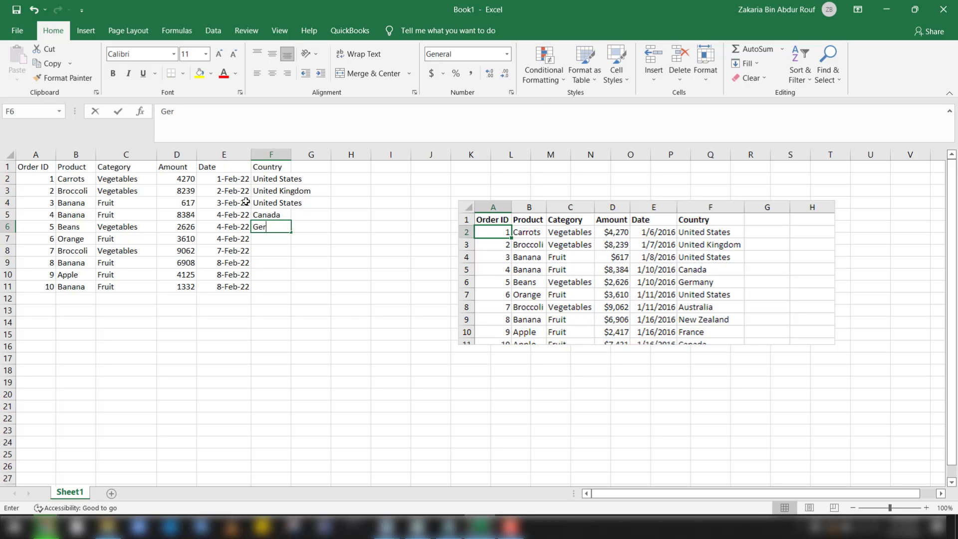
key("Return")
Step: Enter the countries United States and Australia for orders 6 and 7 in cells F7 and F8
type("U")
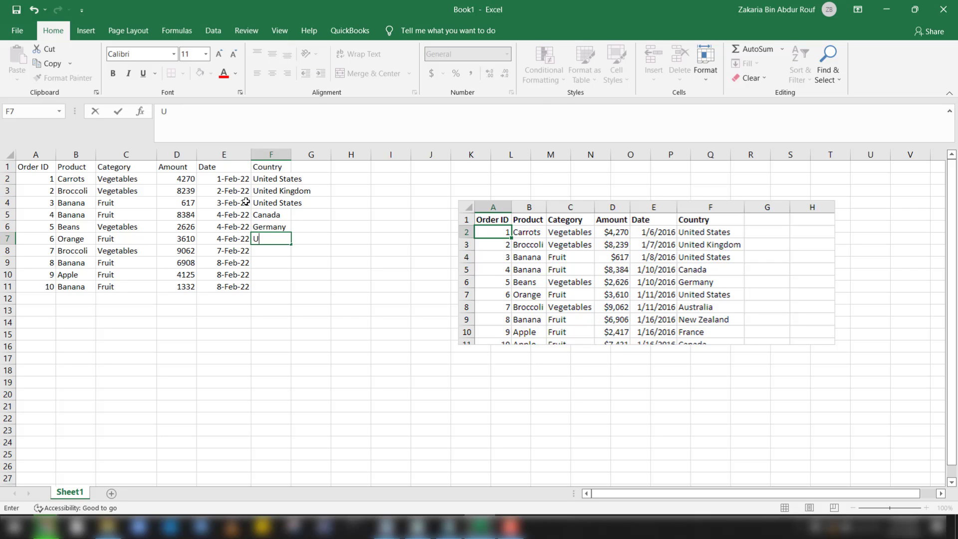
type("nited Stat")
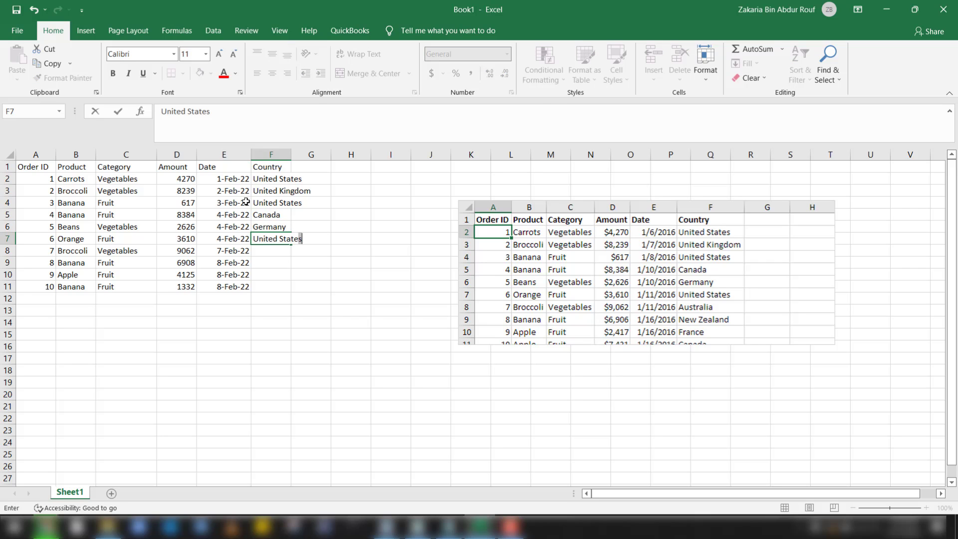
type("es")
key("Return")
type("Aus")
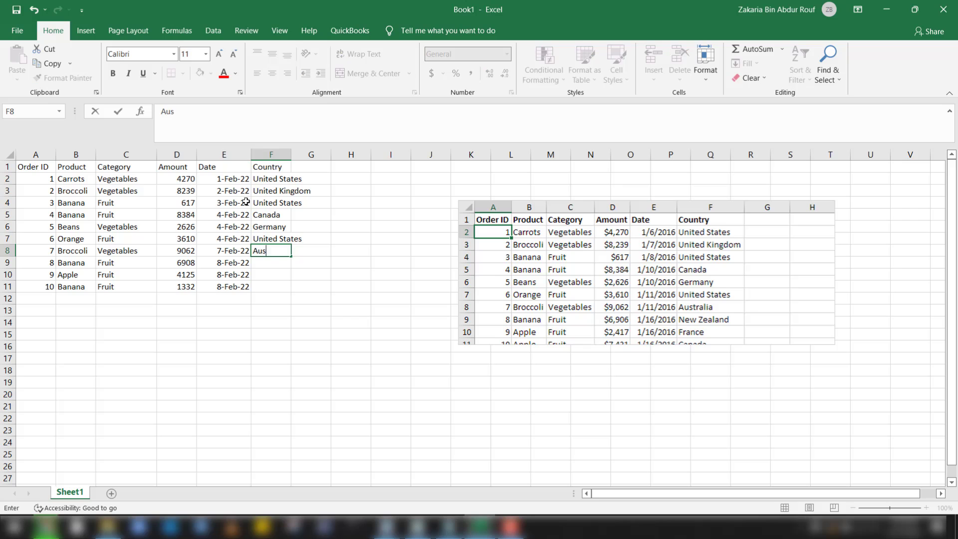
type("tralia")
key("Return")
Step: Enter the countries New Zealand, France and Canada for orders 8 to 10 in cells F9 to F11
type("New ")
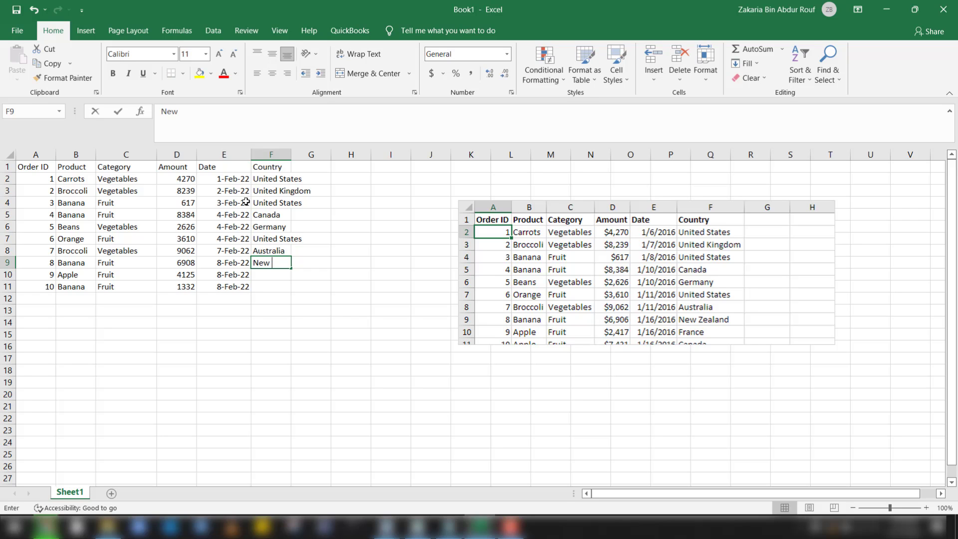
type("Zealand")
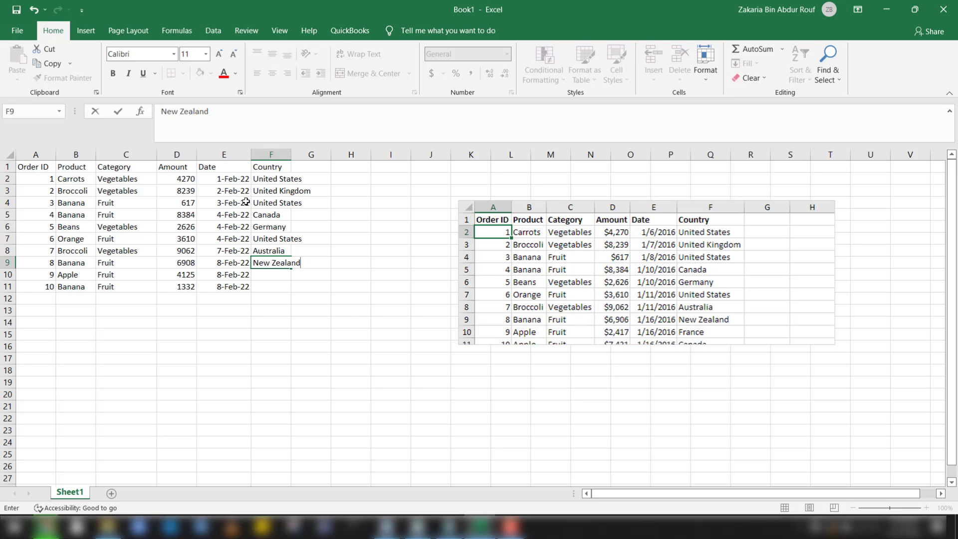
key("Return")
type("France")
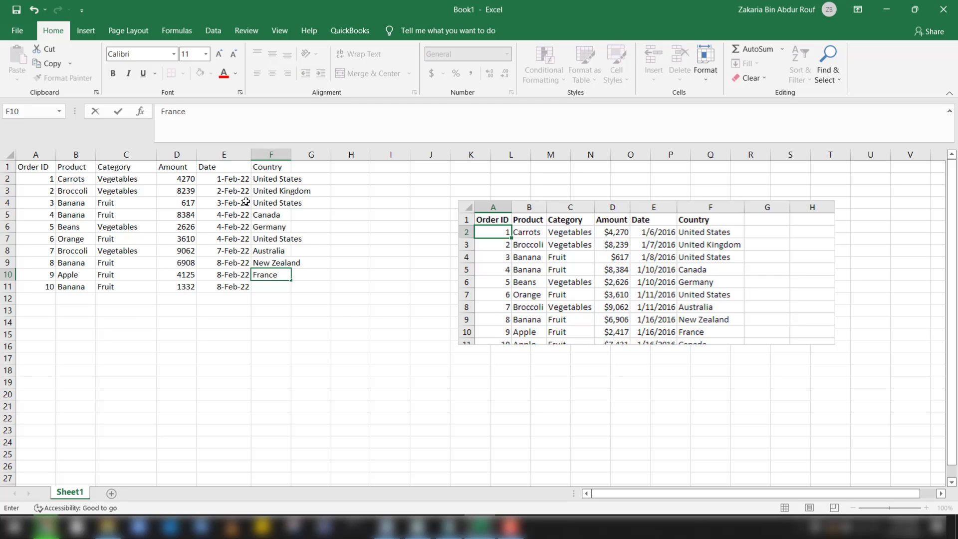
key("Return")
type("Canada")
key("Return")
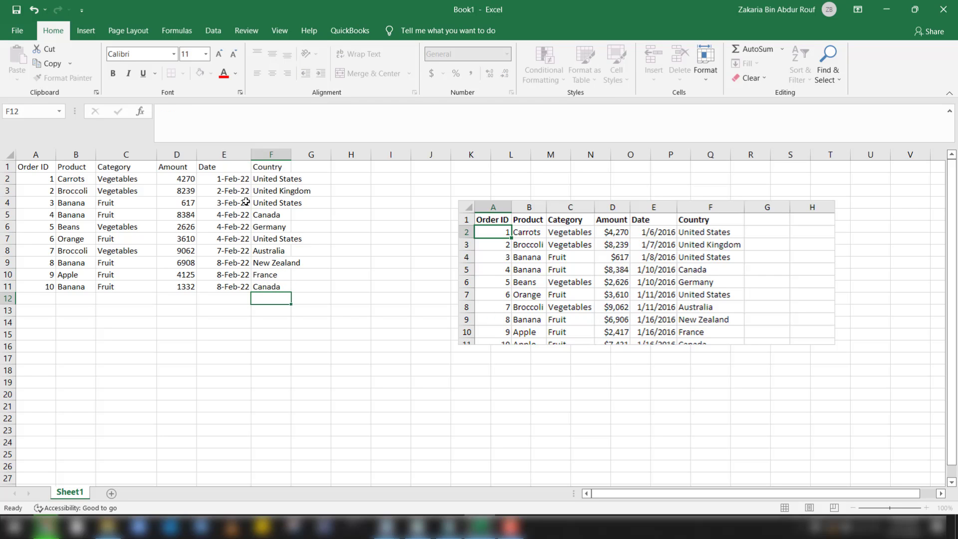
Step: Auto-fit the widths of all columns on the sheet to their contents
left_click(6, 154)
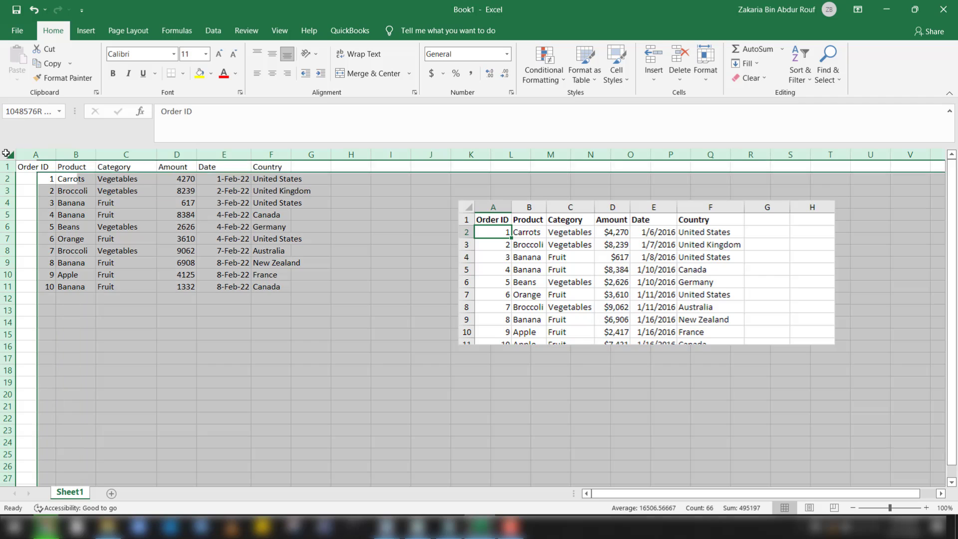
double_click(56, 154)
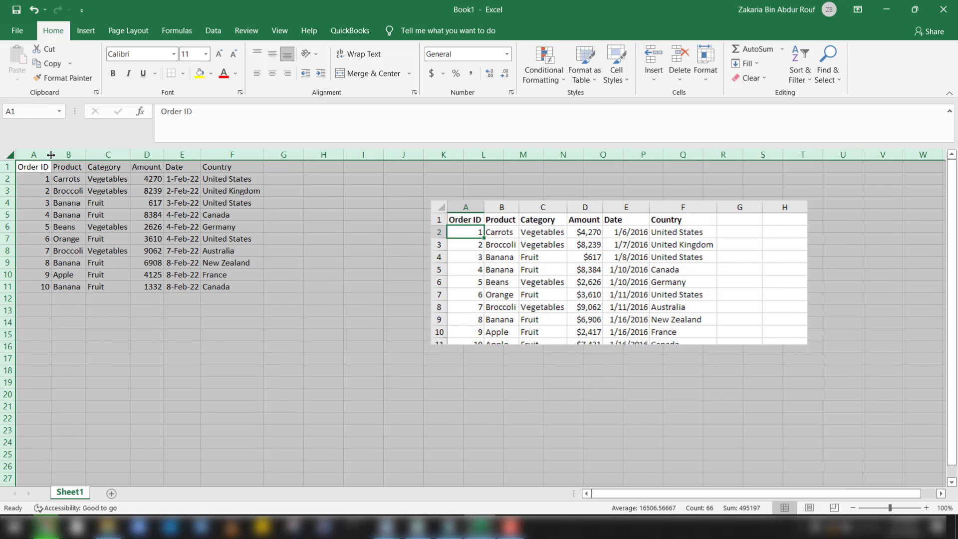
left_click(172, 226)
Step: Apply borders around every cell of the order table in A1:F11
left_click_drag(39, 166, 228, 286)
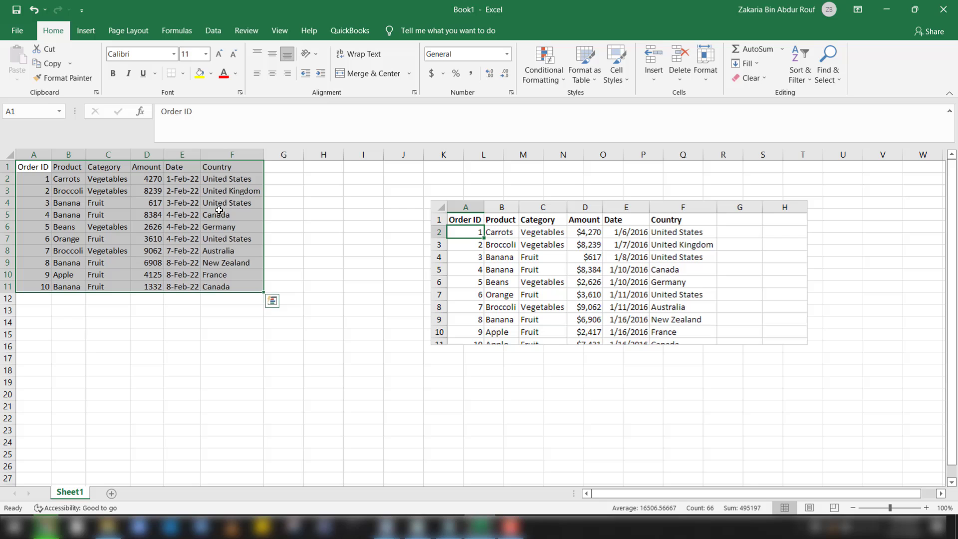
left_click(183, 74)
left_click(192, 181)
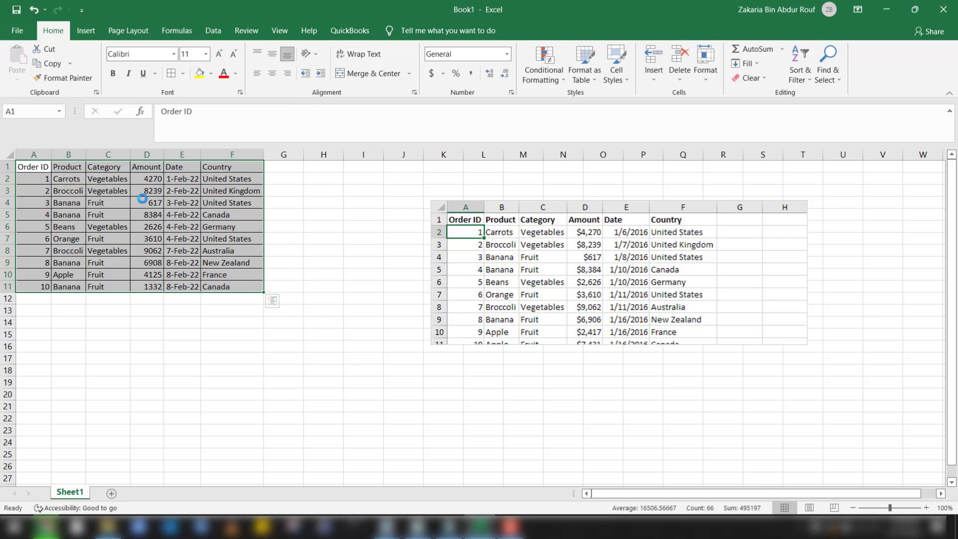
left_click(98, 203)
Step: Fill the table's header row A1:F1 with a light grey shade of the white theme colour
left_click_drag(34, 167, 203, 168)
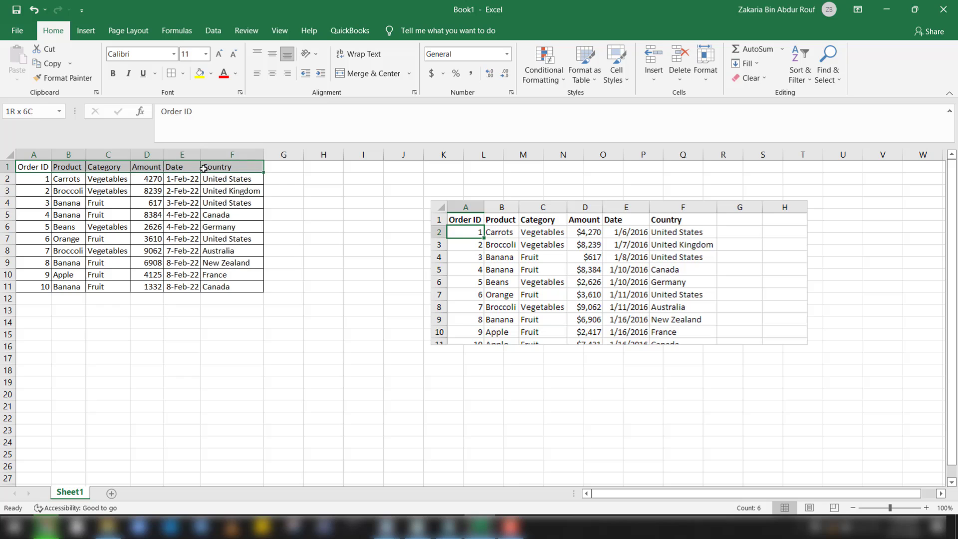
left_click(211, 74)
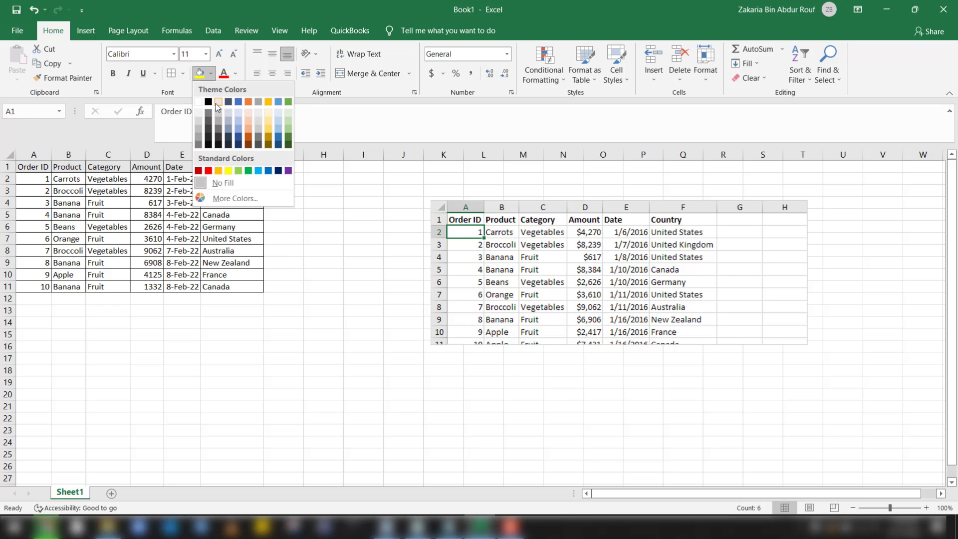
left_click(196, 123)
left_click(211, 225)
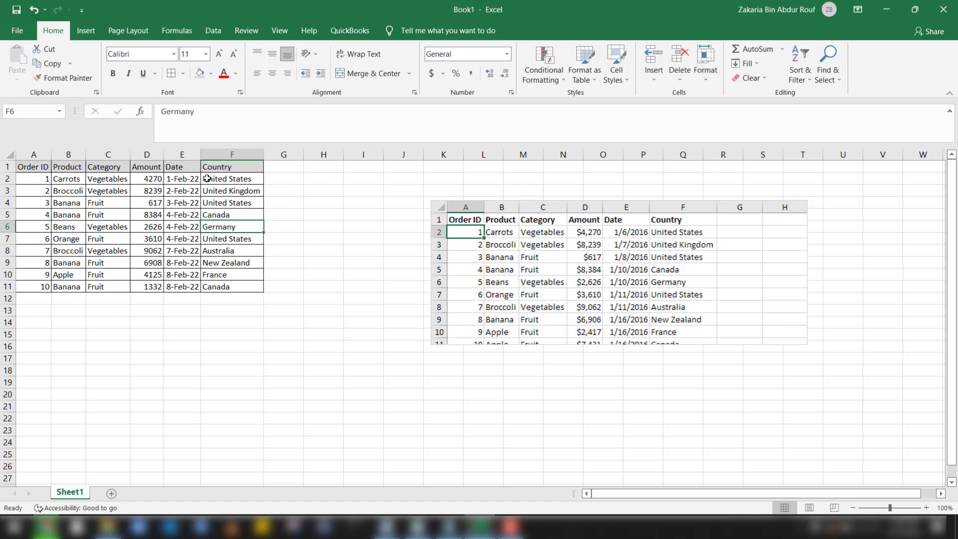
Step: Centre the contents of the Order ID column horizontally
left_click(34, 155)
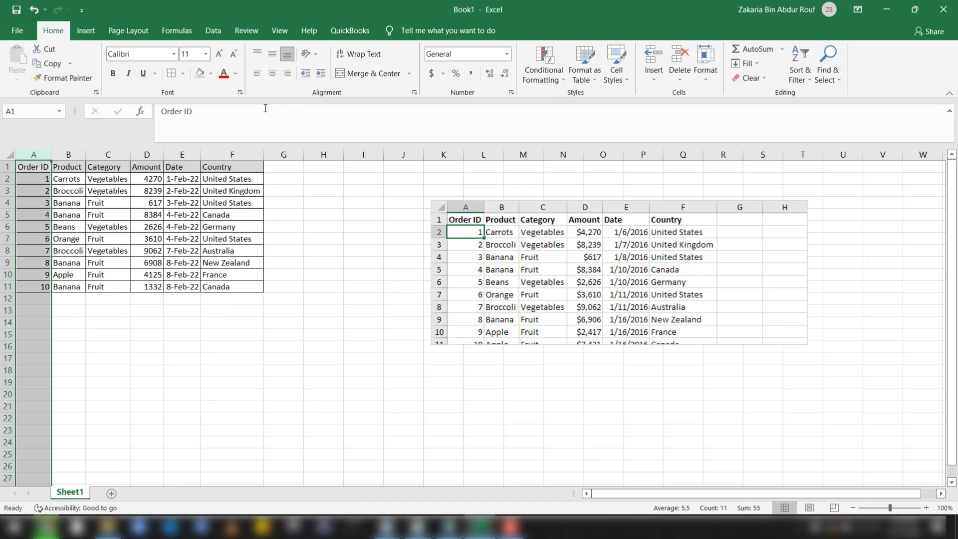
left_click(273, 74)
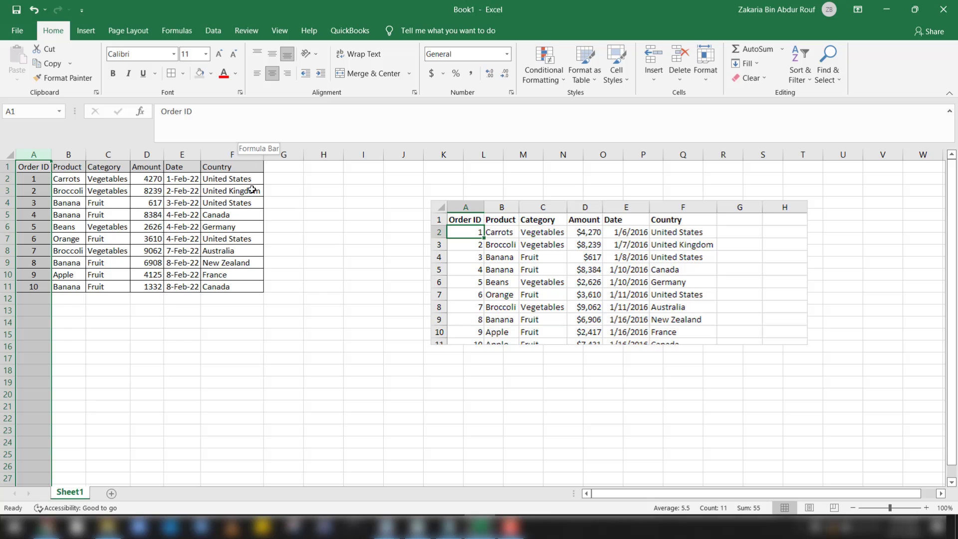
left_click(266, 248)
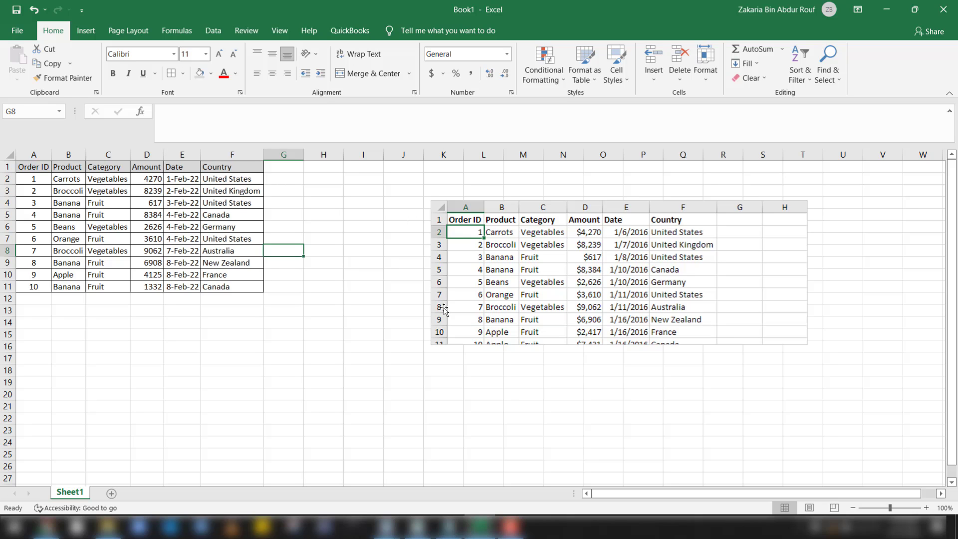
key("F8")
left_click(511, 528)
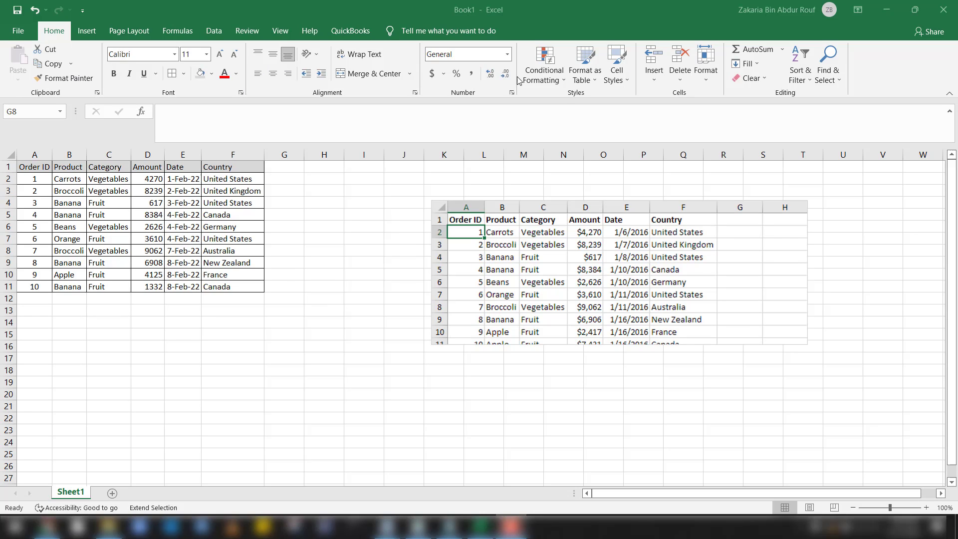
left_click(28, 171)
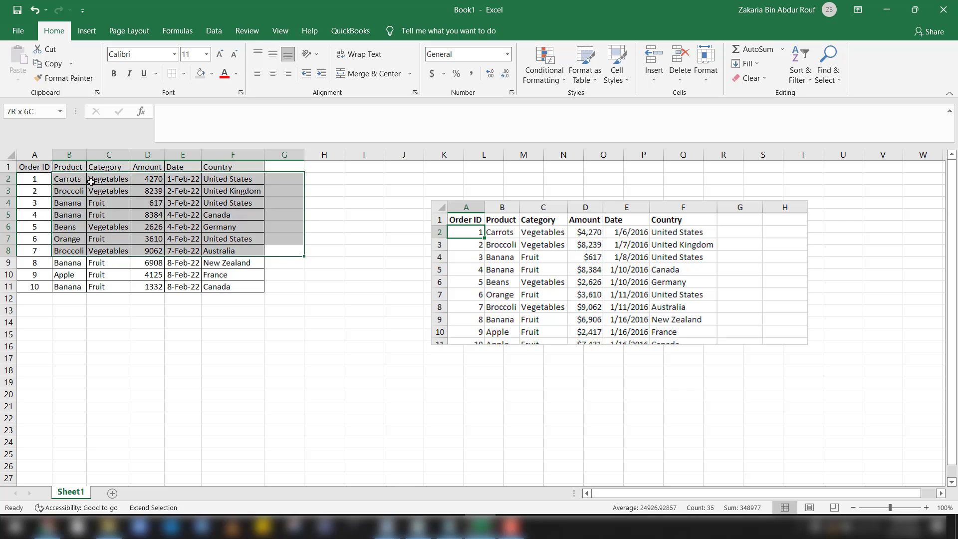
left_click(27, 171)
left_click(69, 242)
left_click(69, 314)
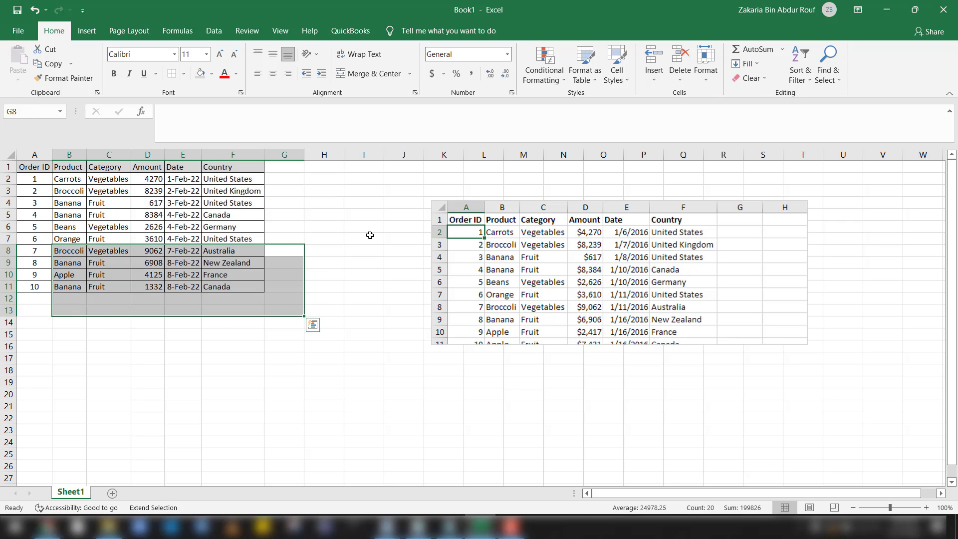
left_click(372, 236)
key("F8")
left_click(324, 205)
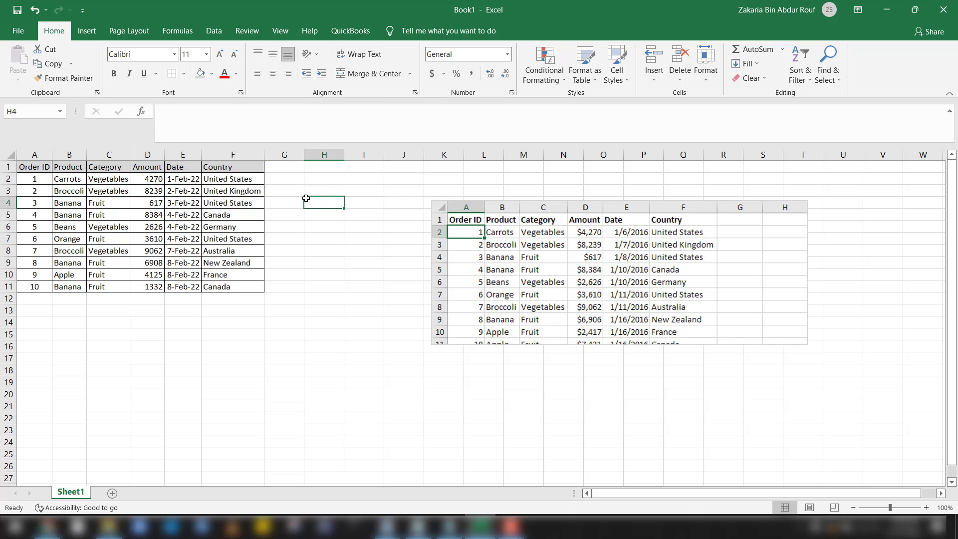
left_click(306, 186)
Step: Create a PivotTable from the order table range Sheet1!$A$1:$F$11 on a new worksheet
left_click(148, 215)
left_click(49, 168)
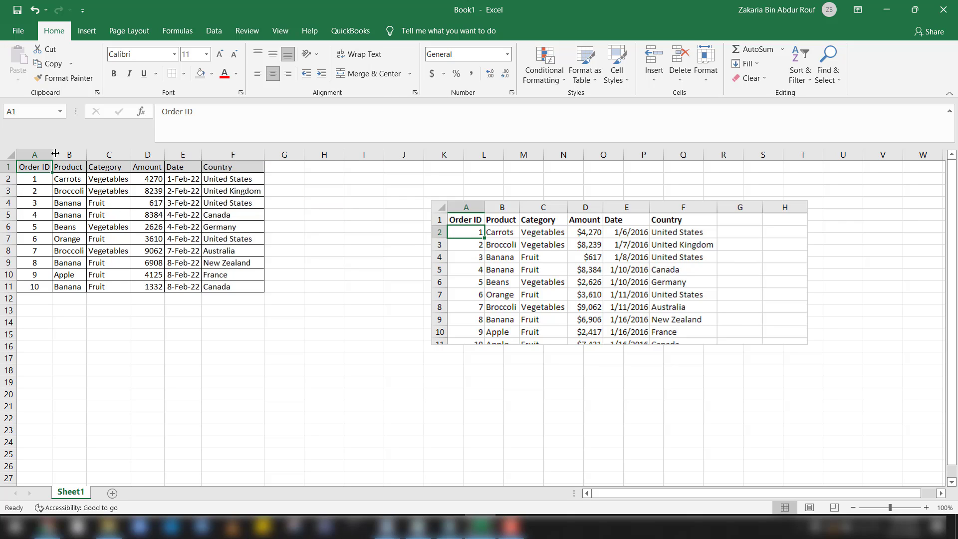
left_click(88, 32)
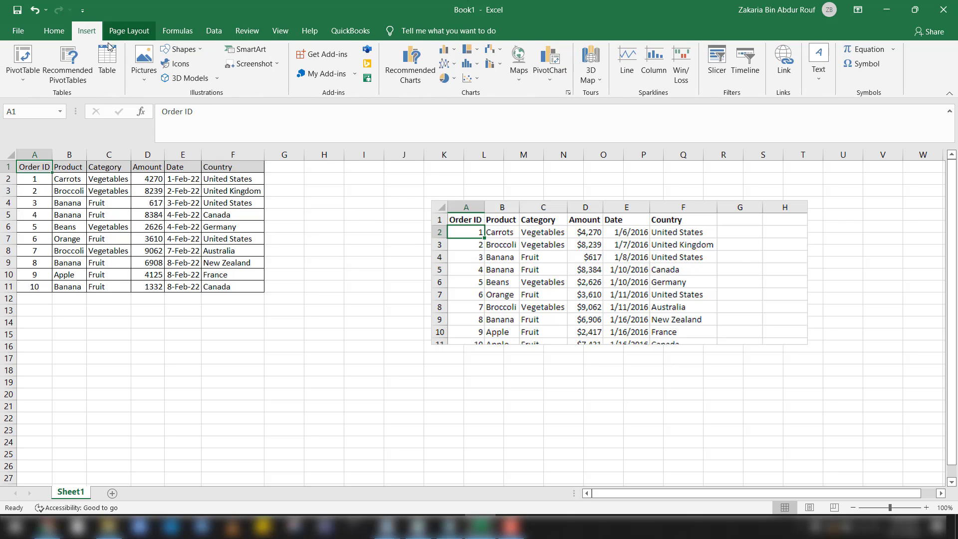
left_click(24, 75)
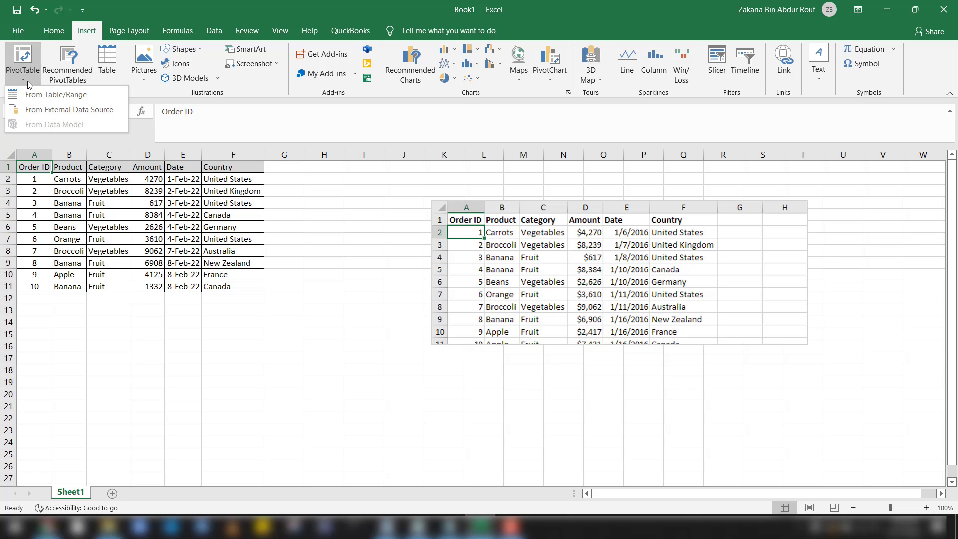
left_click(31, 95)
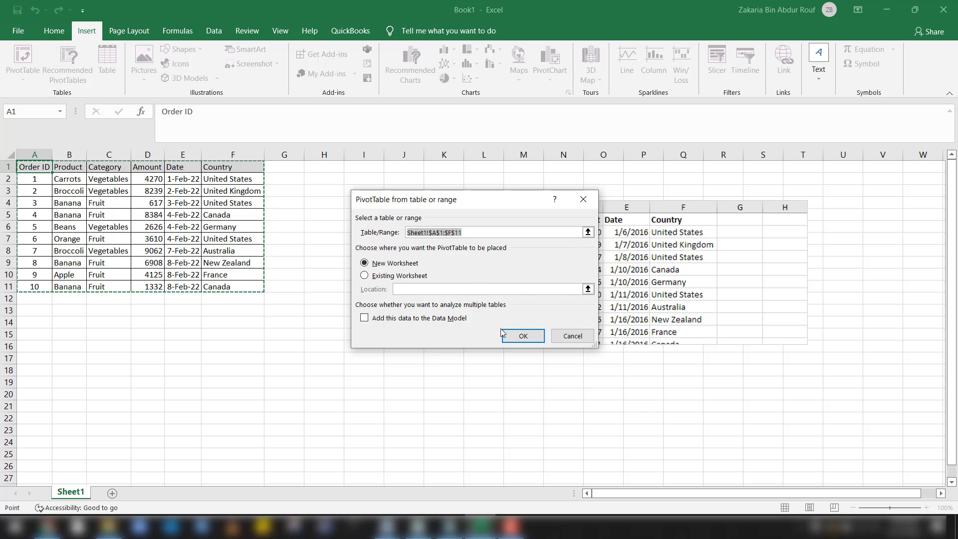
left_click(512, 344)
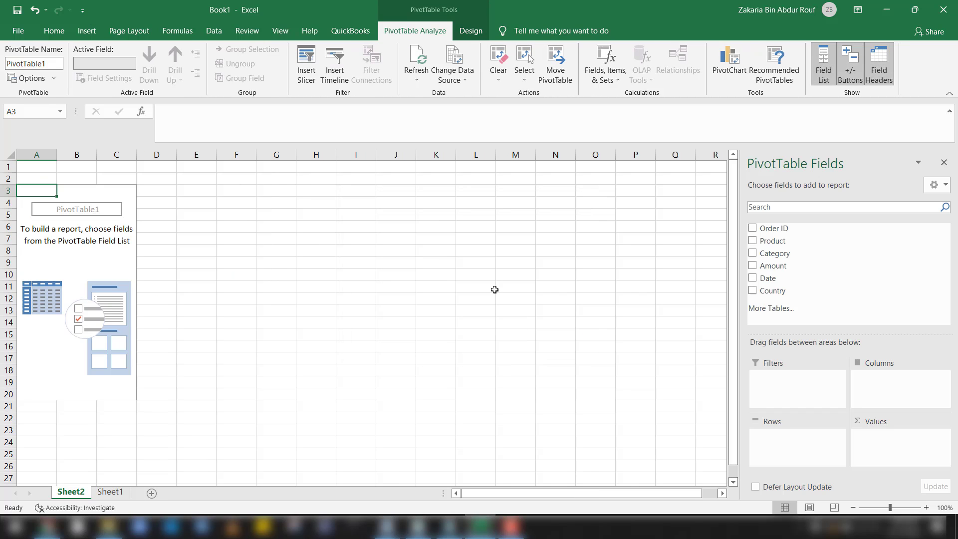
Step: Add the Product, Amount and Country fields to the PivotTable report
left_click(798, 124)
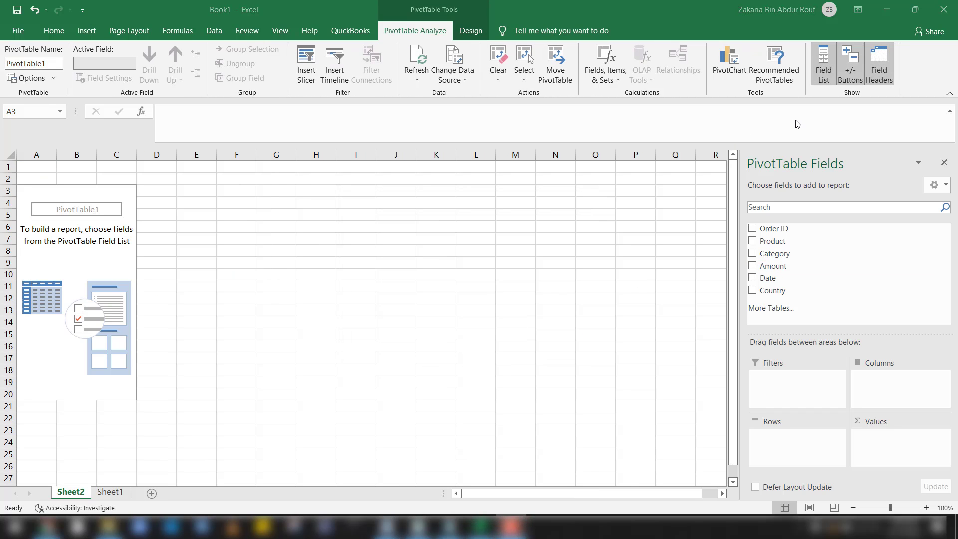
left_click(749, 239)
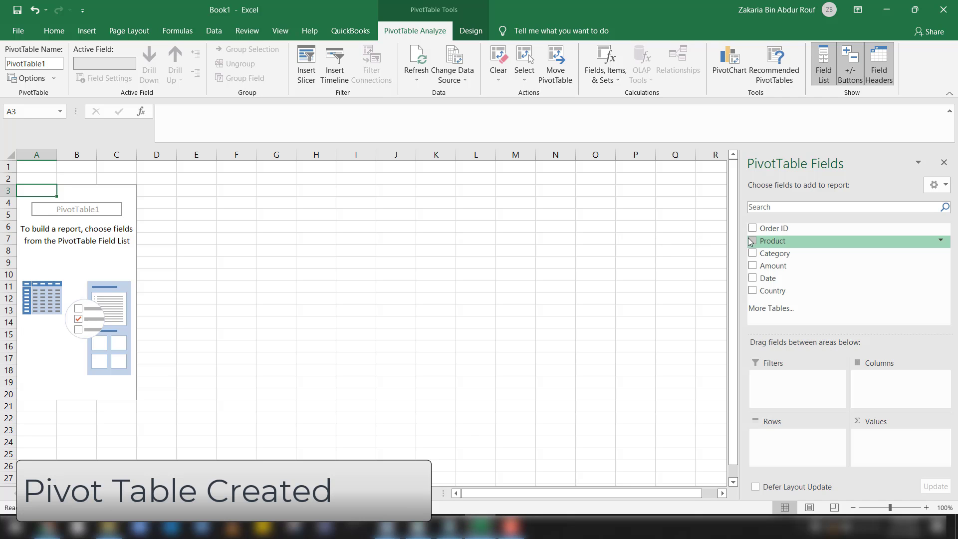
left_click(752, 241)
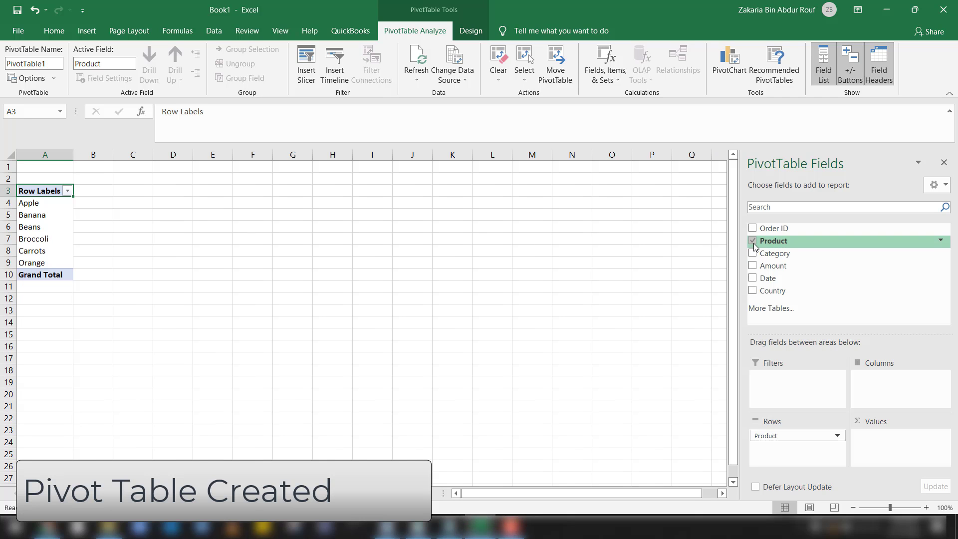
left_click(753, 266)
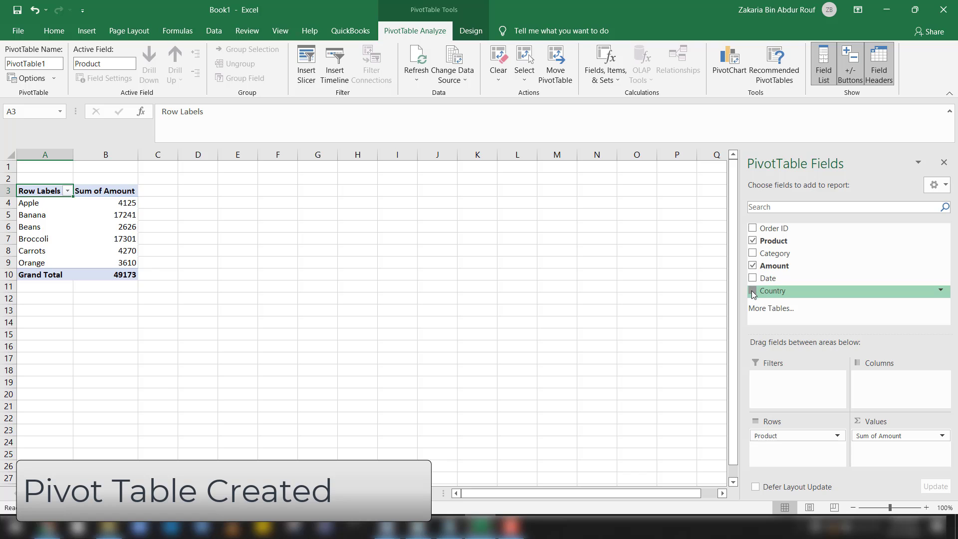
left_click(753, 291)
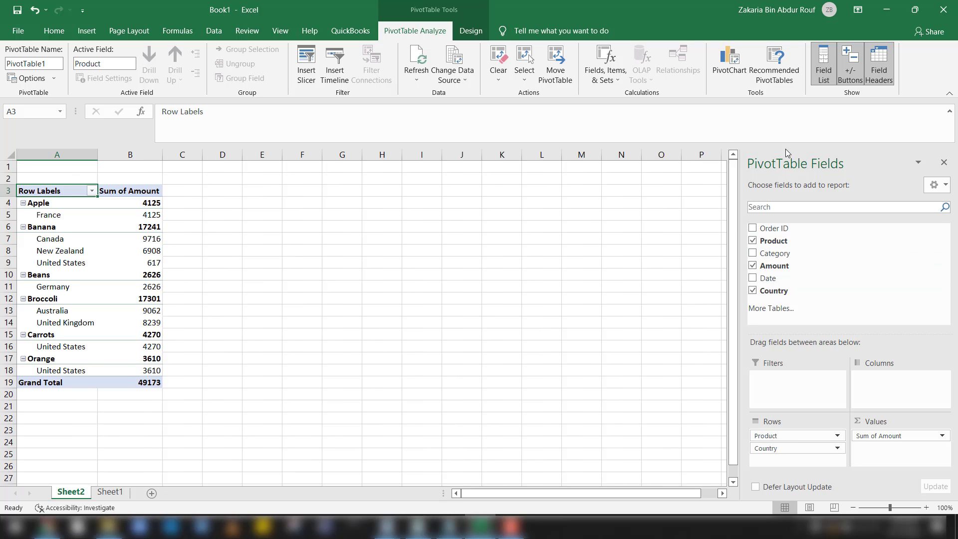
Step: Move the Country field to the PivotTable's report filter area
right_click(767, 294)
left_click(780, 302)
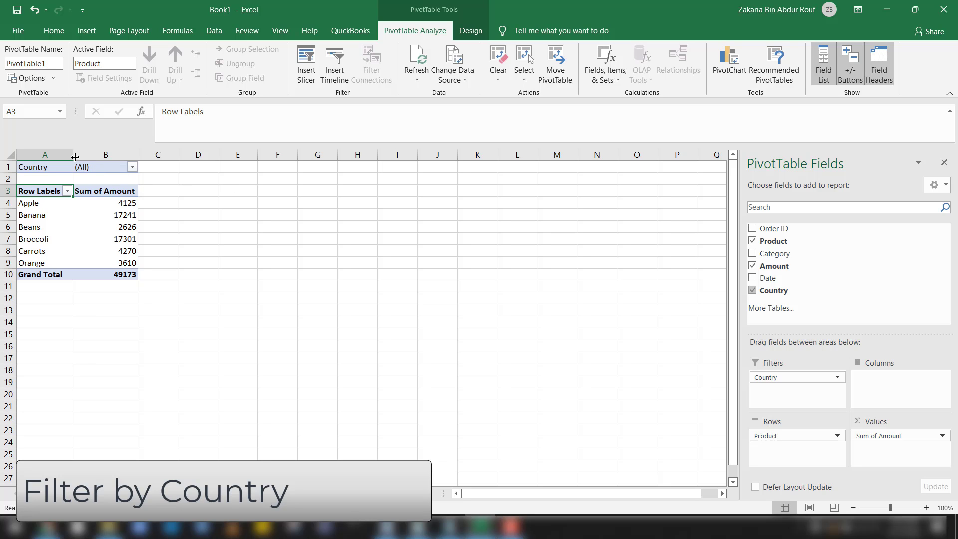
Step: Widen columns A and B of the PivotTable sheet slightly
left_click_drag(75, 157, 84, 157)
left_click(123, 153)
left_click_drag(144, 154, 164, 155)
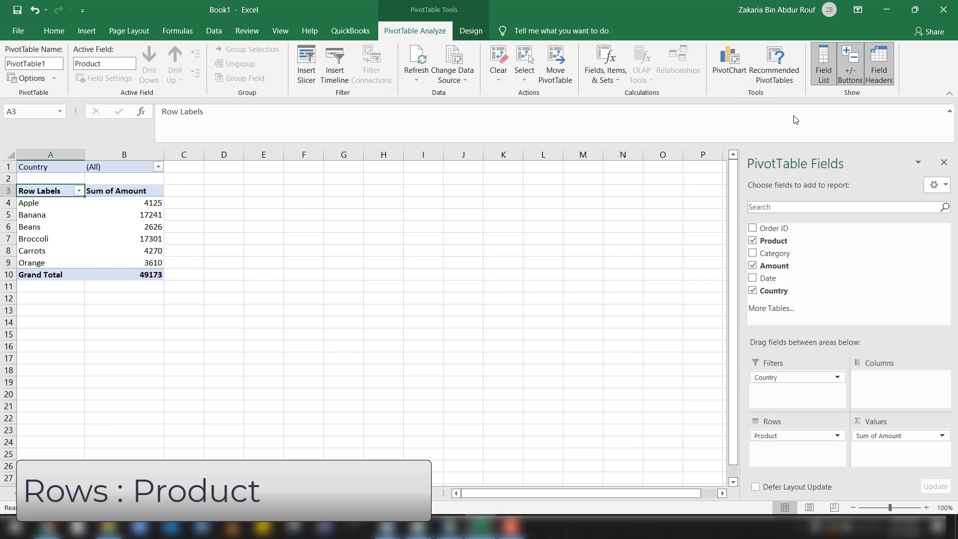
left_click(130, 191)
right_click(130, 191)
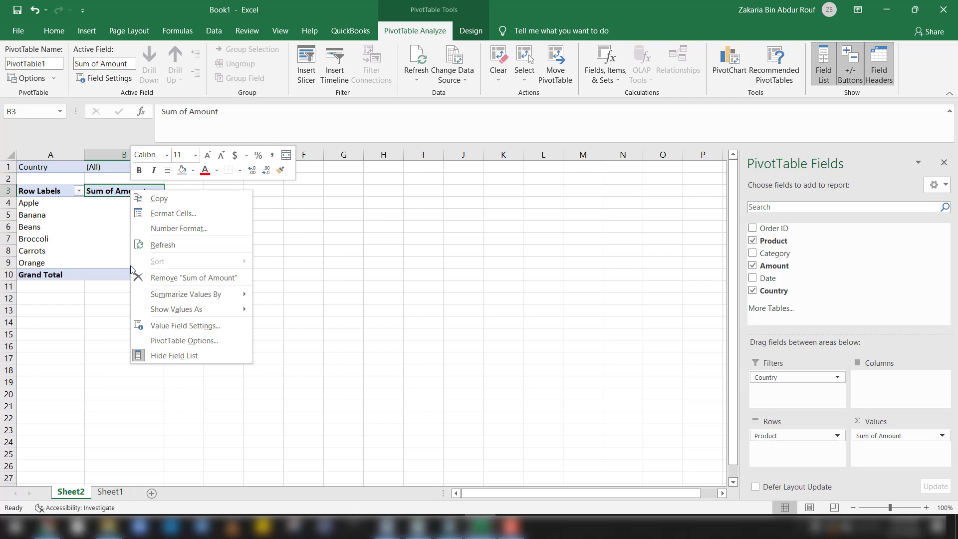
left_click(99, 196)
left_click(107, 218)
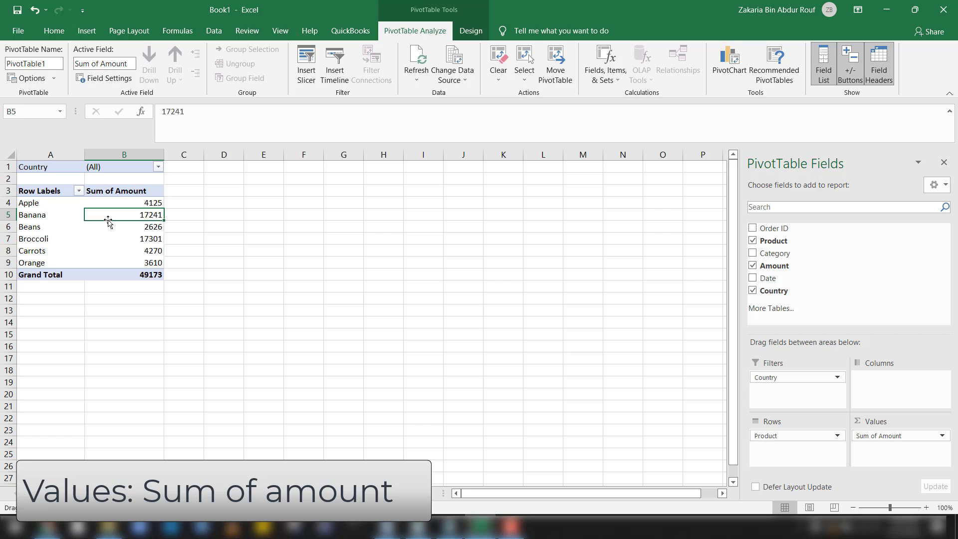
Step: Sort the PivotTable's products by Sum of Amount from largest to smallest
right_click(109, 218)
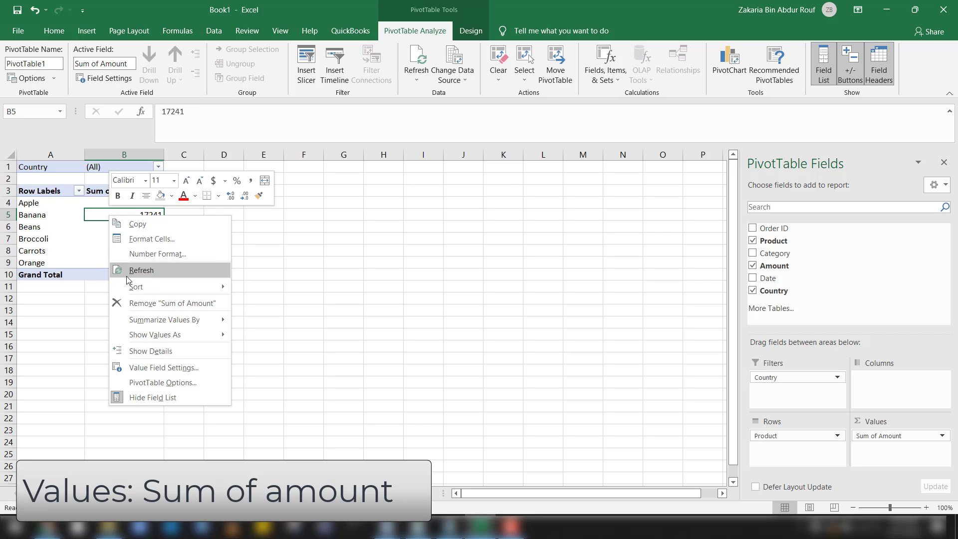
mouse_move(199, 287)
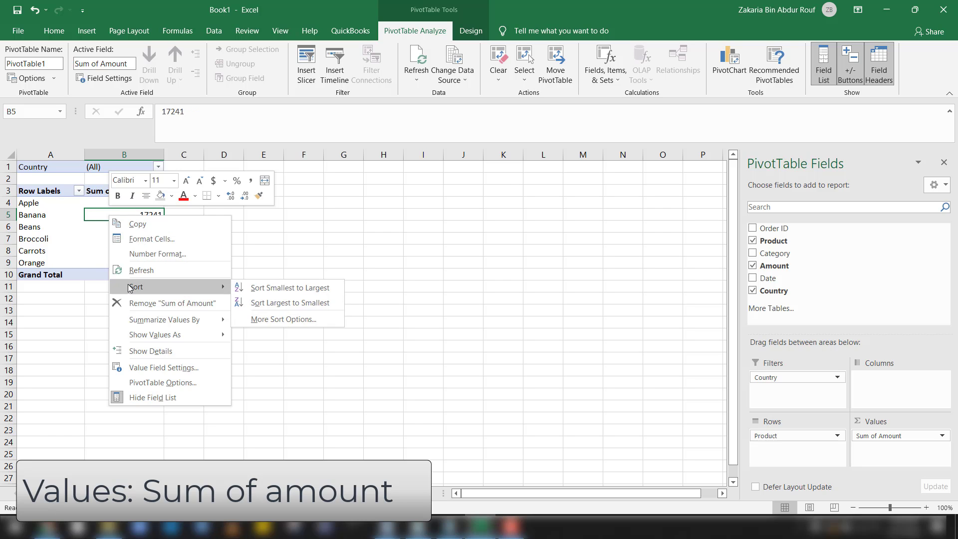
left_click(279, 303)
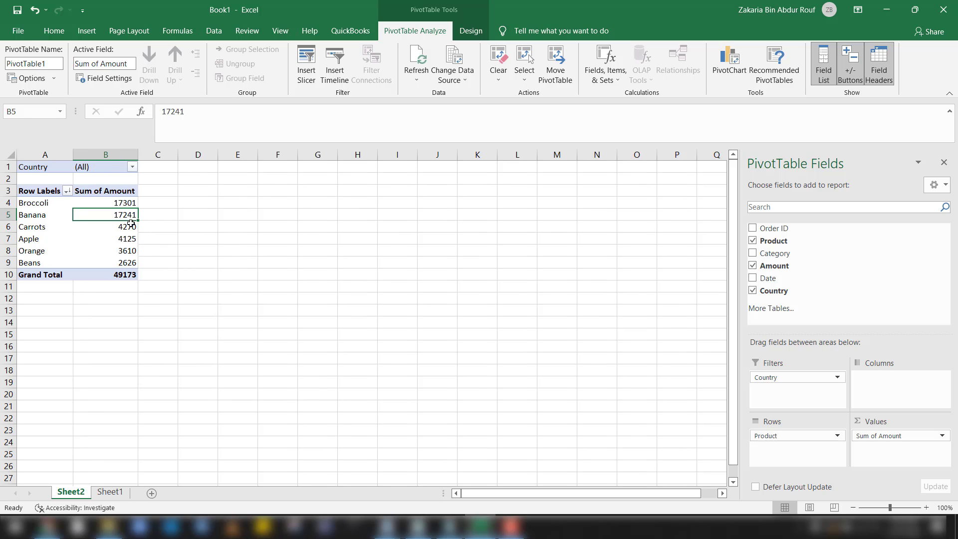
Step: Delete the reference table picture beside the order table on Sheet1
left_click(111, 496)
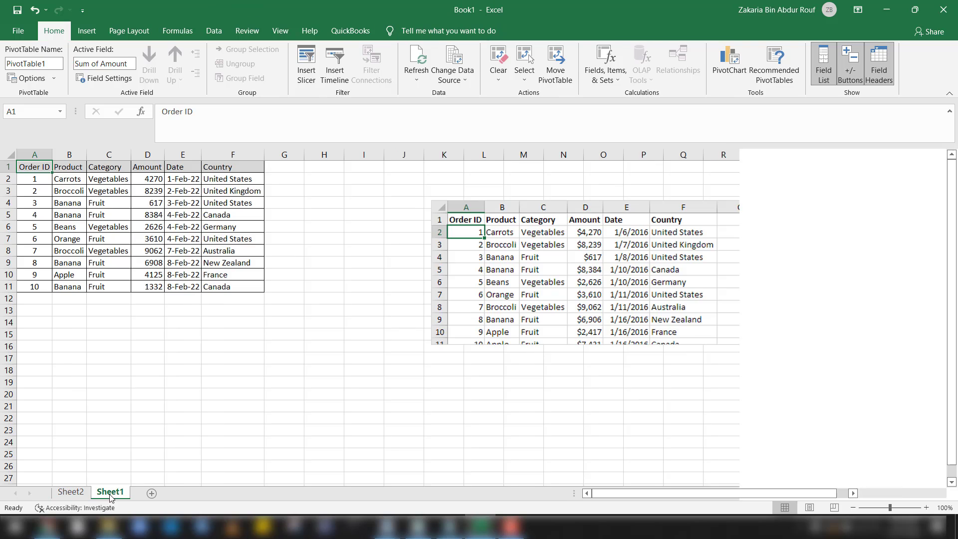
left_click(470, 248)
key("Delete")
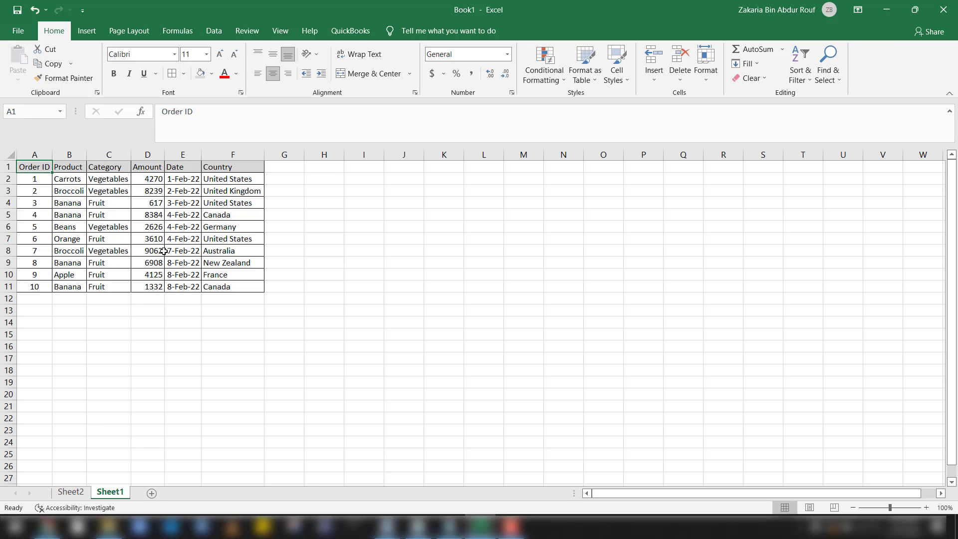
Step: Sort the products in the Sheet2 PivotTable by Sum of Amount from smallest to largest
left_click(70, 492)
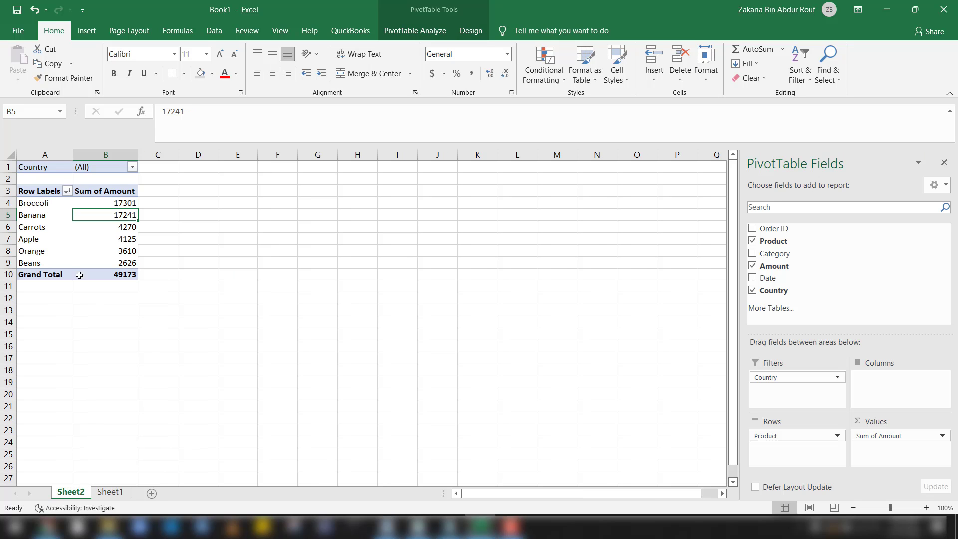
left_click_drag(37, 204, 122, 202)
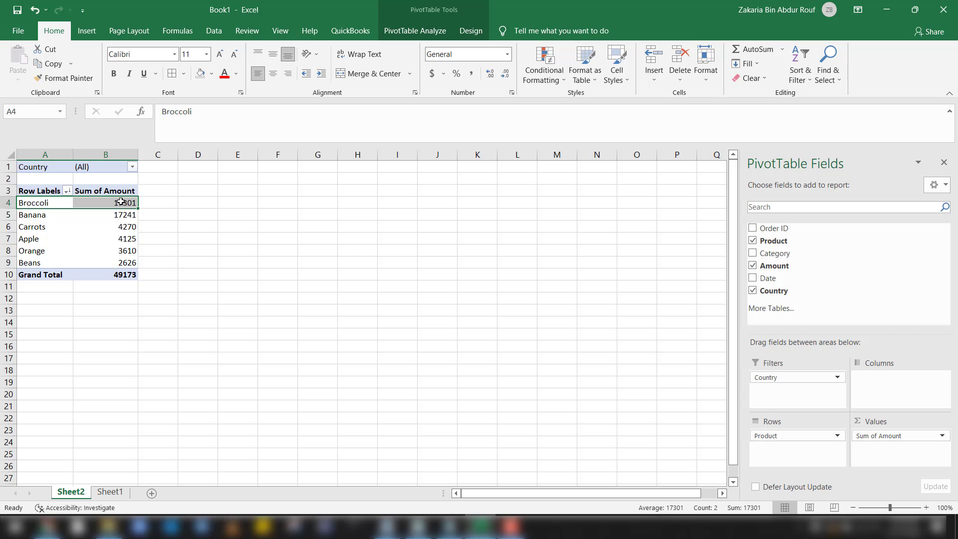
left_click(125, 201)
right_click(125, 200)
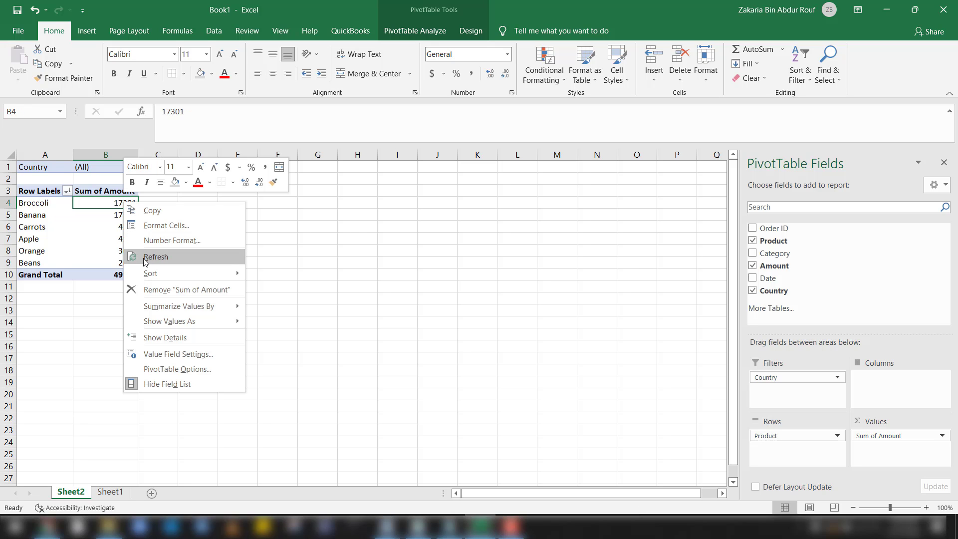
mouse_move(149, 273)
left_click(278, 275)
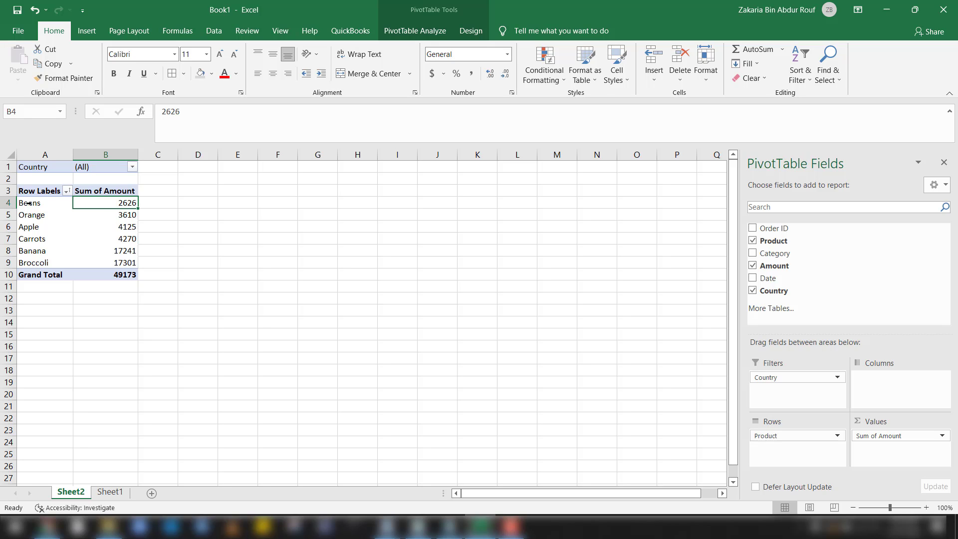
left_click(29, 203)
left_click(103, 226)
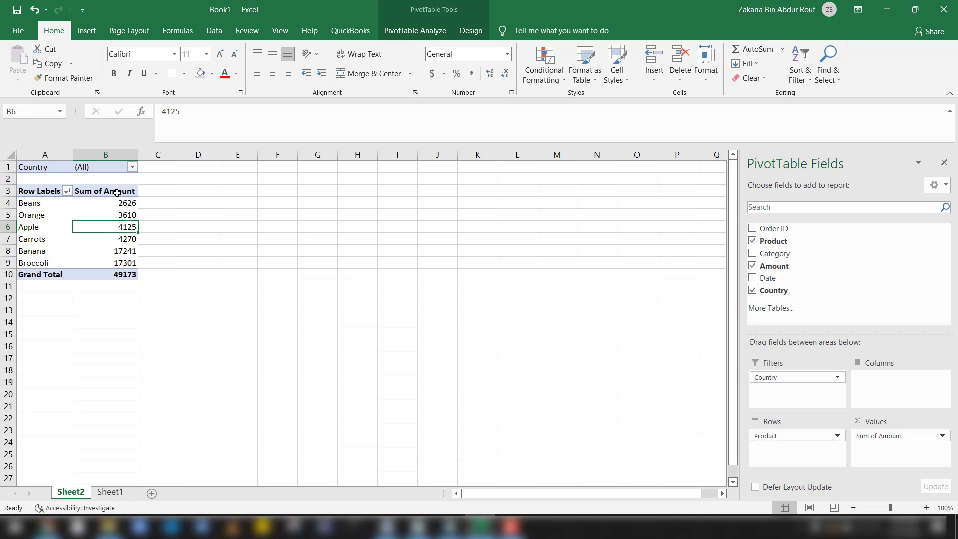
Step: Filter the product sums in the PivotTable to the country Canada
left_click(132, 168)
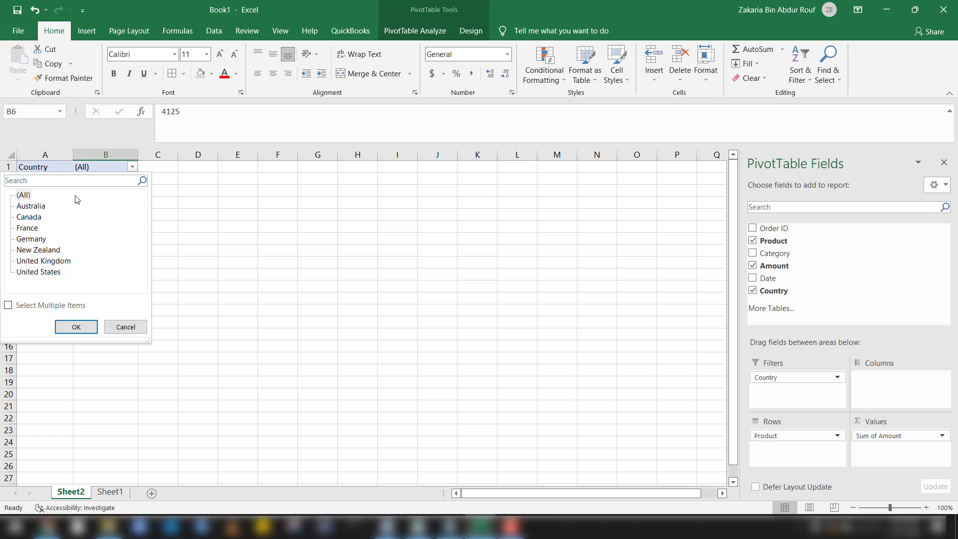
left_click(40, 219)
left_click(76, 327)
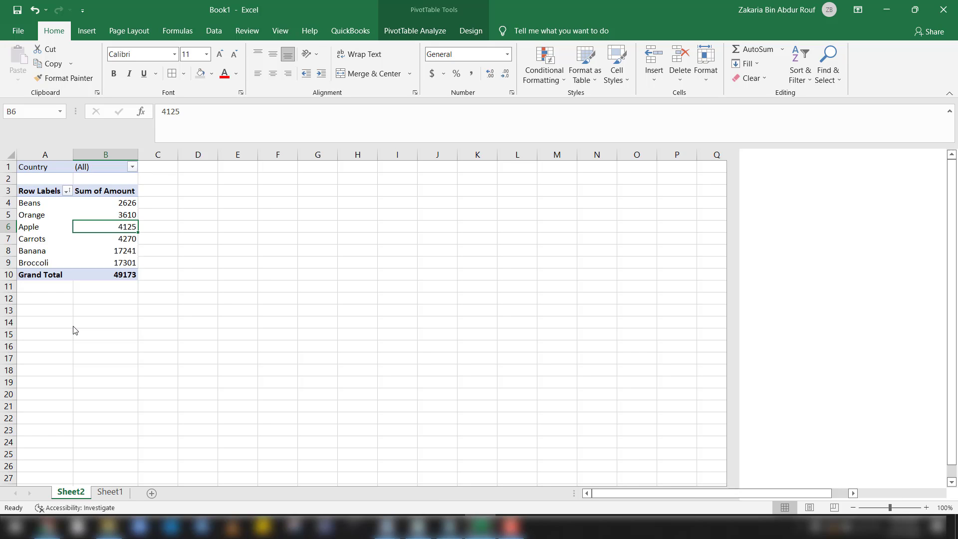
Step: Change the Country filter of the product sums to United States
left_click(133, 169)
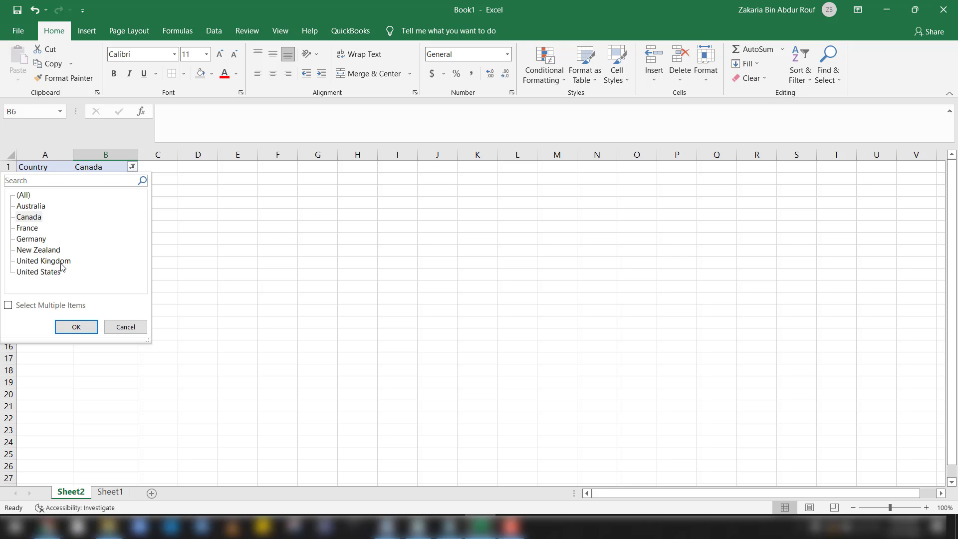
left_click(45, 271)
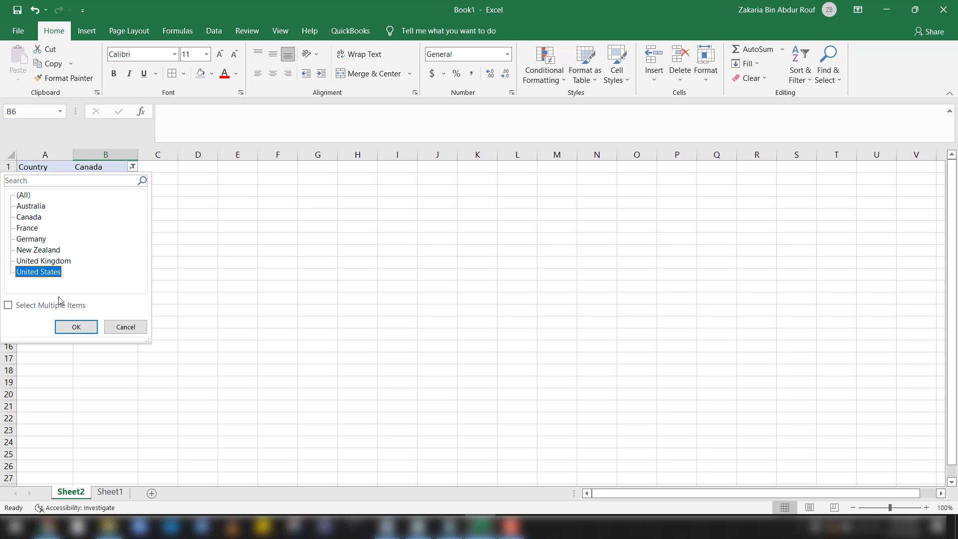
left_click(75, 327)
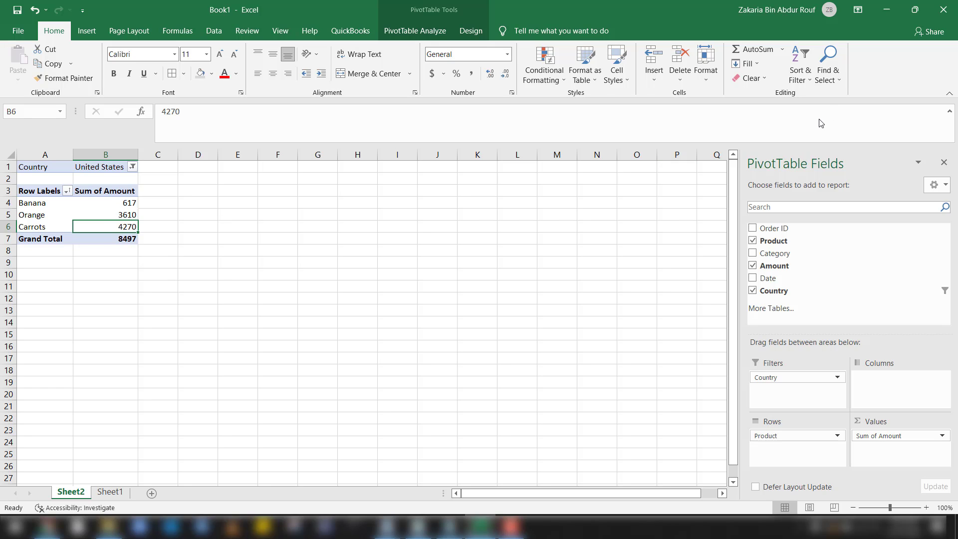
left_click(800, 118)
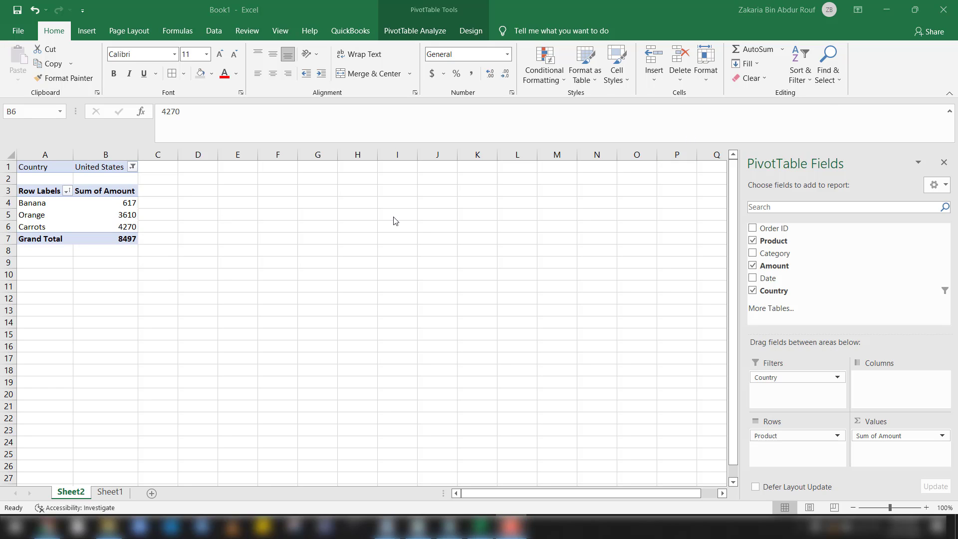
Step: Reset the PivotTable's Country filter to (All)
left_click(133, 167)
left_click(22, 196)
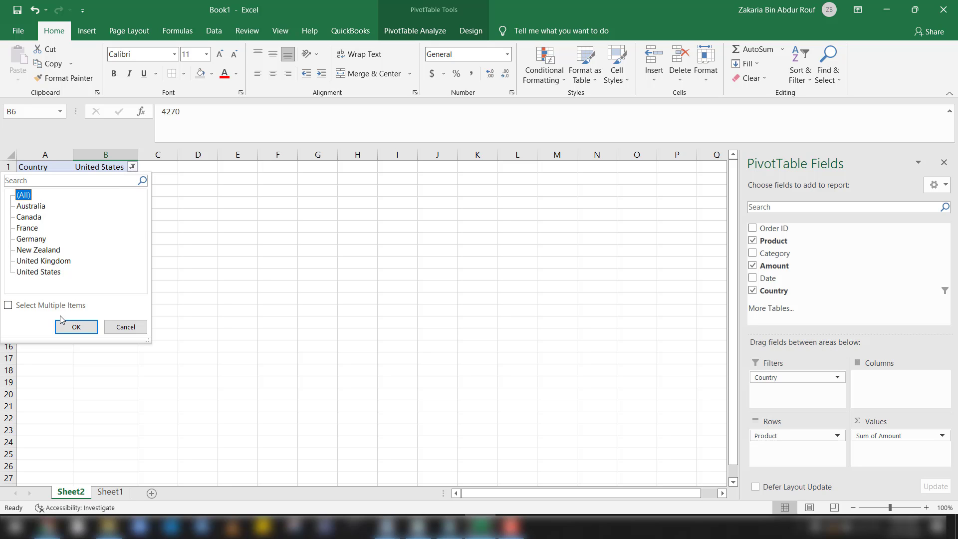
left_click(69, 326)
Step: Change the Amount value field's summary calculation from Sum to Count
right_click(114, 216)
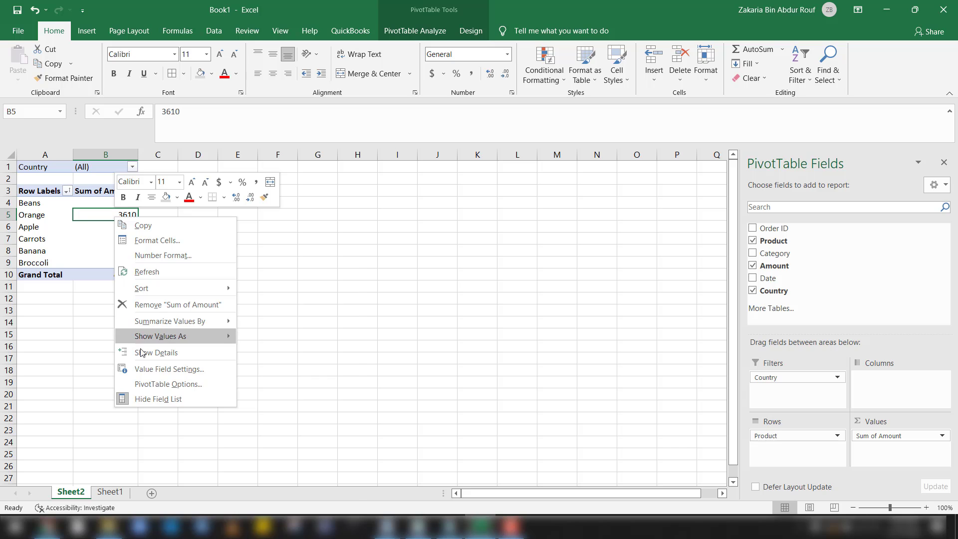
left_click(143, 370)
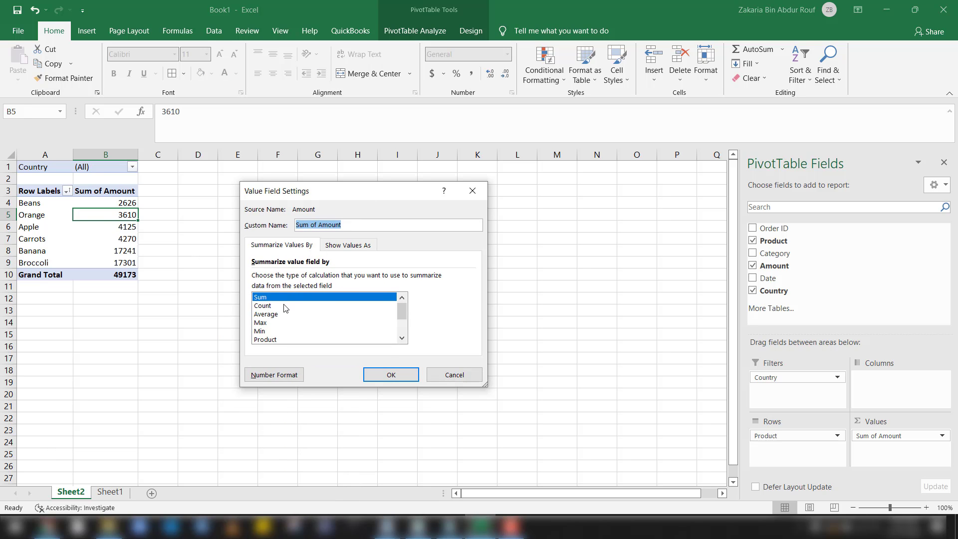
left_click(285, 307)
left_click(391, 375)
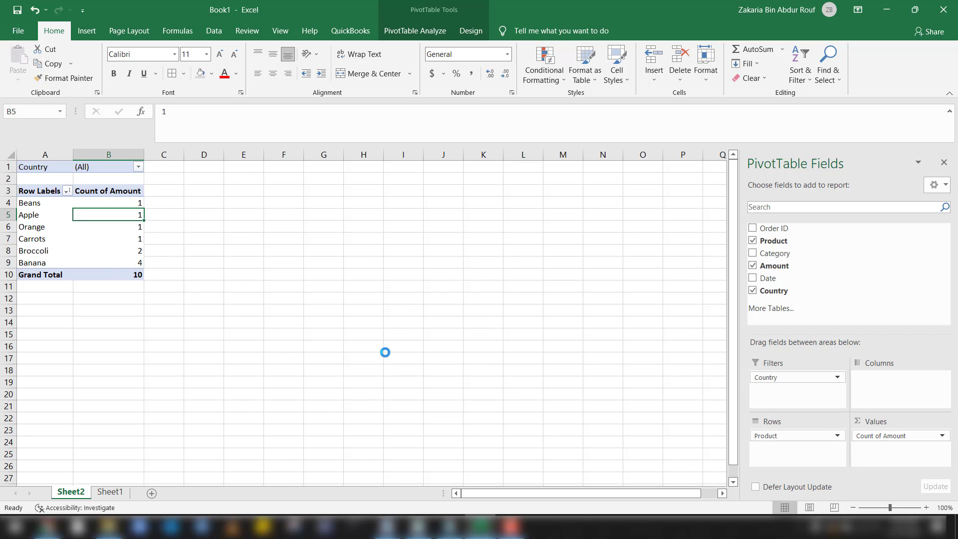
Step: Check the PivotTable's Banana count against the Banana rows of the order table on Sheet1
left_click(105, 267)
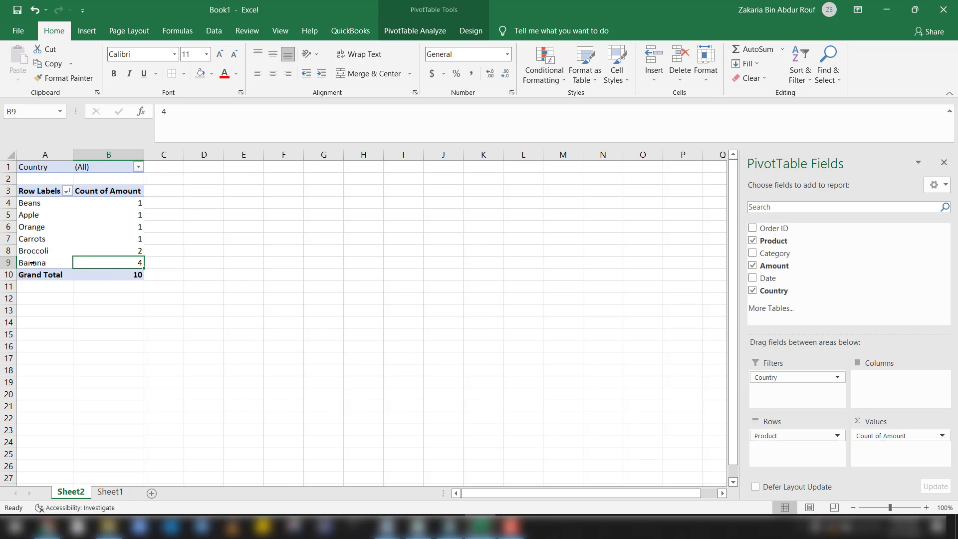
left_click(106, 495)
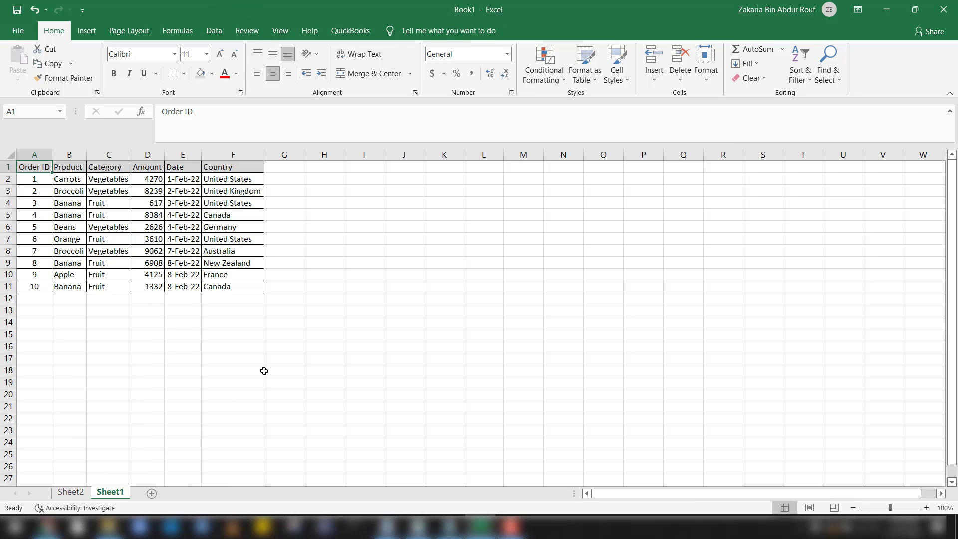
left_click(69, 214)
left_click(73, 204)
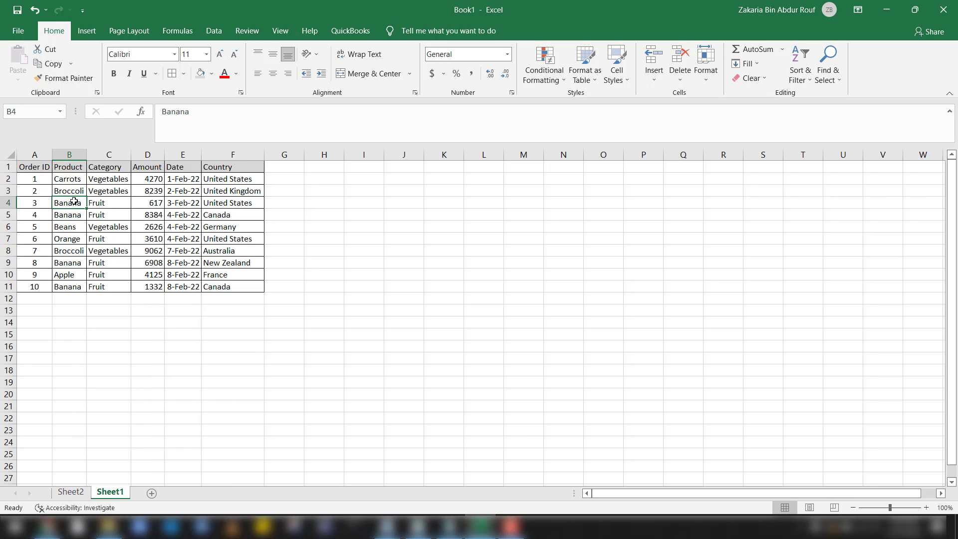
left_click(64, 298)
left_click(73, 263)
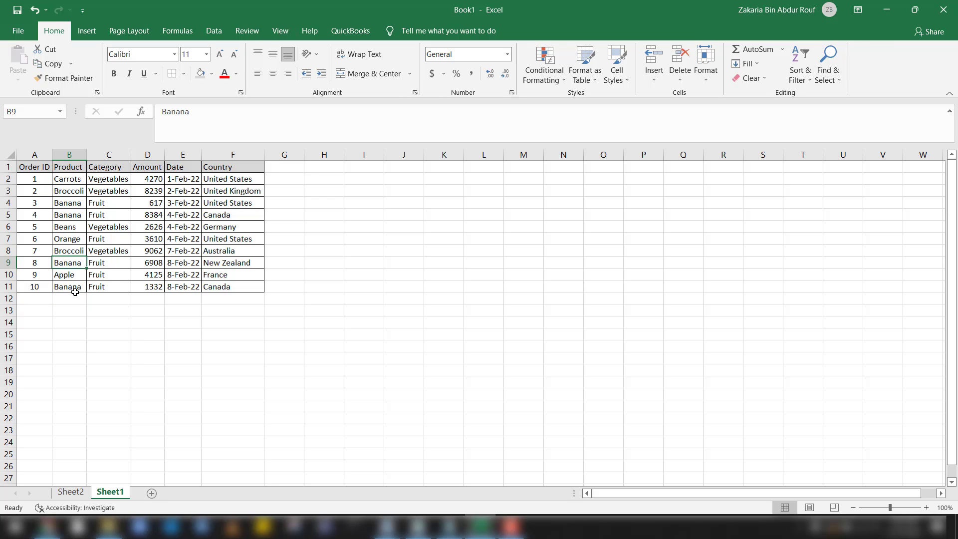
left_click(71, 493)
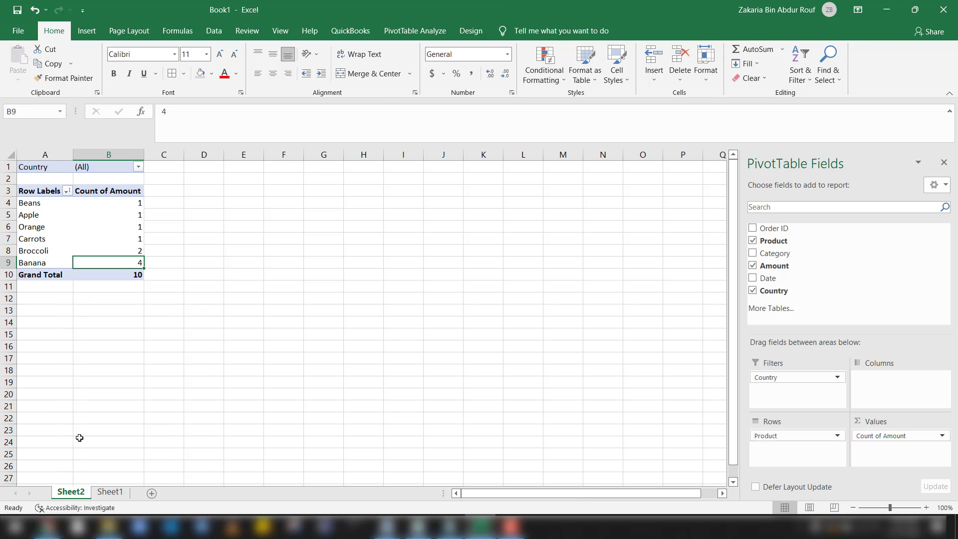
Step: Sort the PivotTable's products by Count of Amount from smallest to largest
left_click(177, 302)
left_click(130, 227)
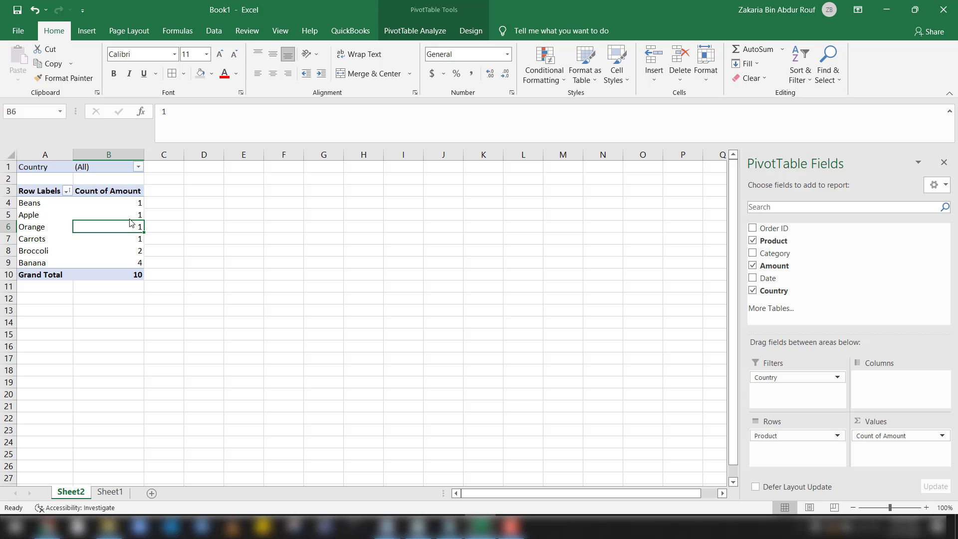
right_click(128, 224)
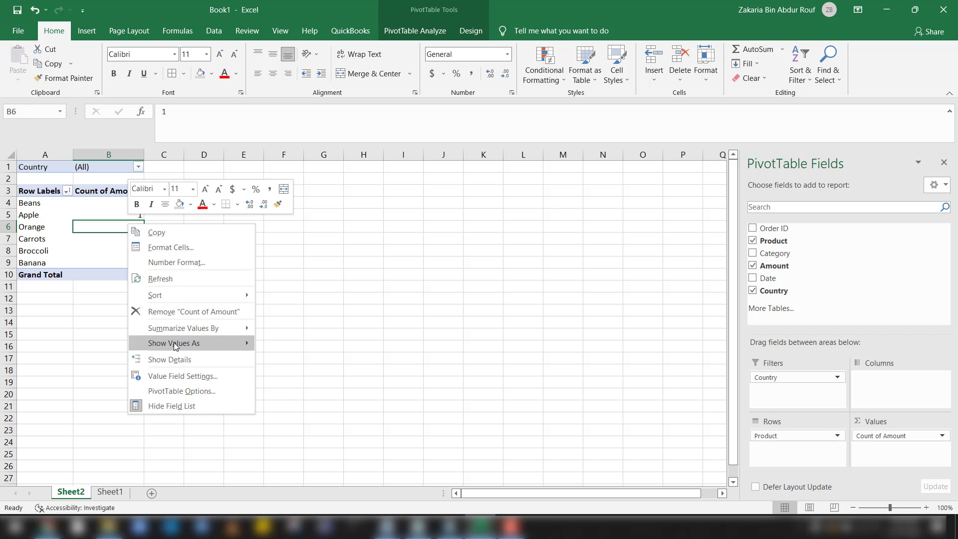
mouse_move(176, 346)
mouse_move(175, 299)
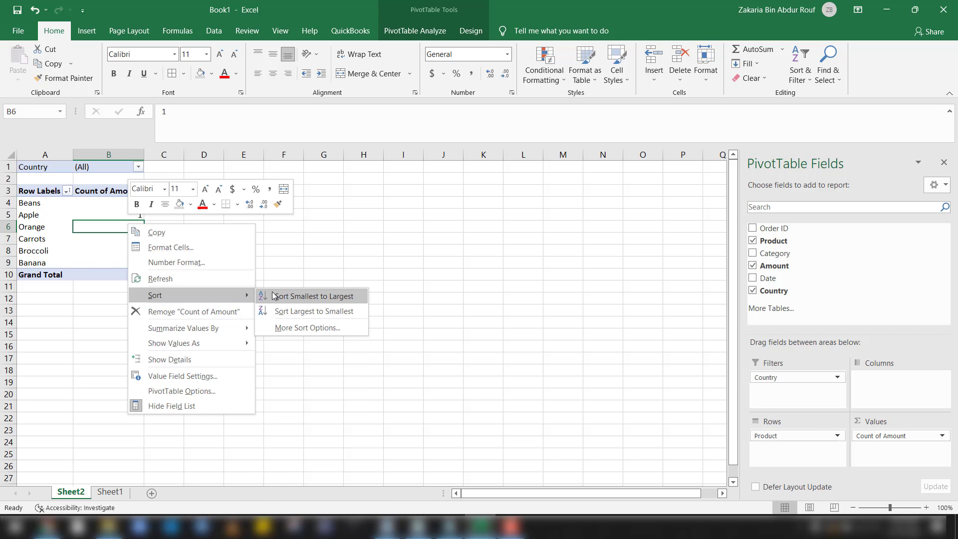
left_click(286, 297)
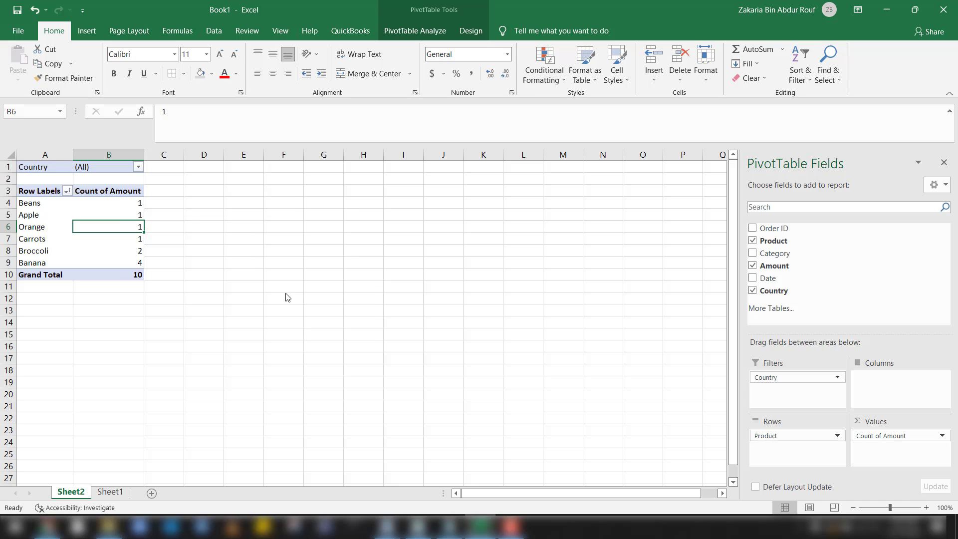
Step: Sort the PivotTable's products by Count of Amount from largest to smallest
right_click(118, 226)
mouse_move(225, 298)
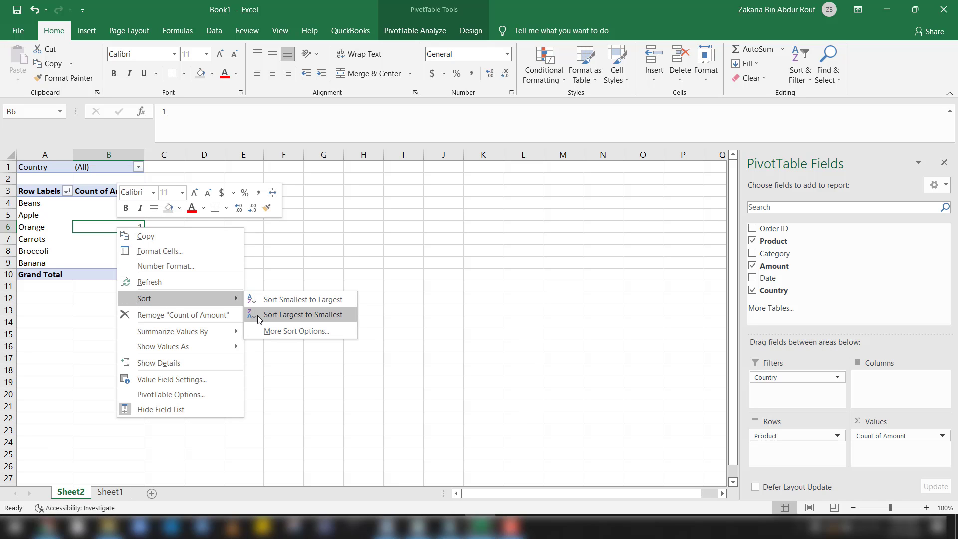
left_click(282, 314)
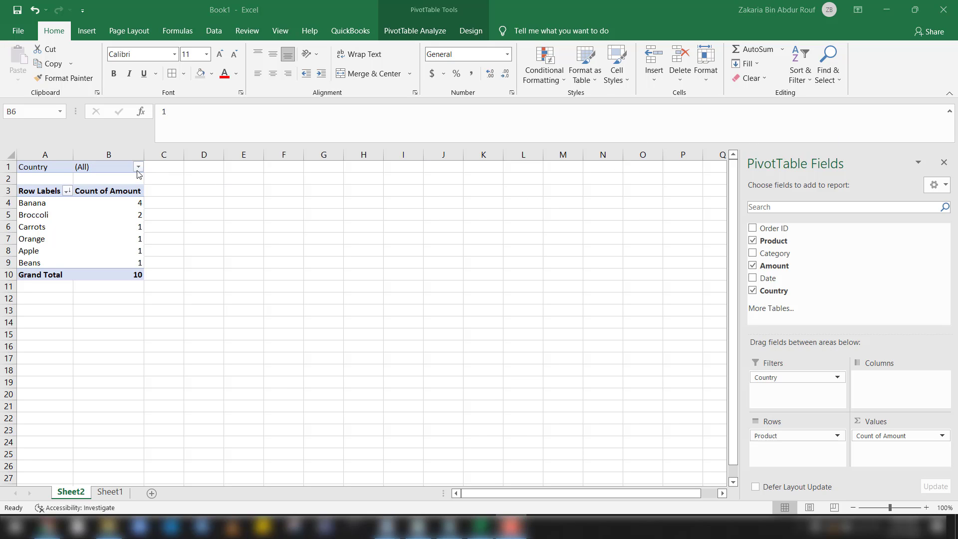
Step: Filter the product counts in the PivotTable to the country United States
left_click(138, 167)
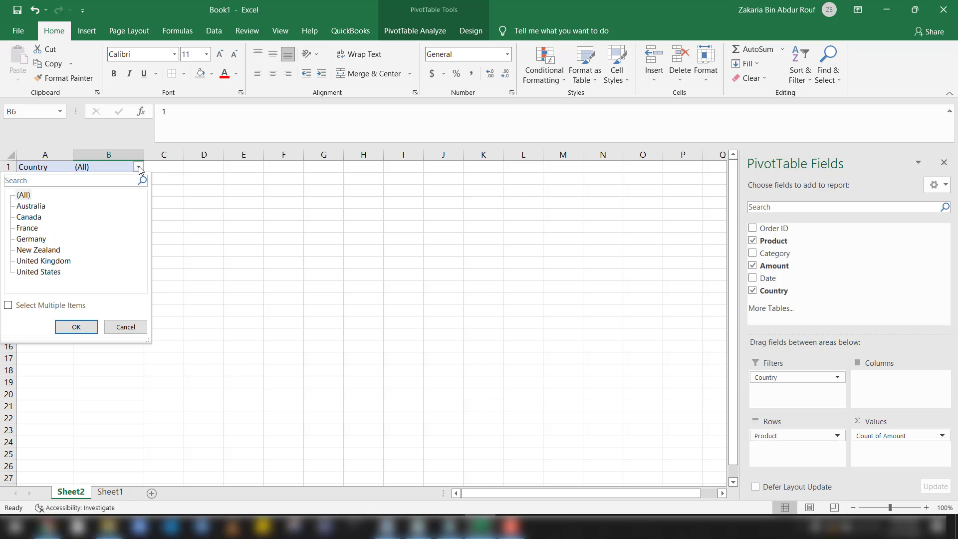
left_click(55, 272)
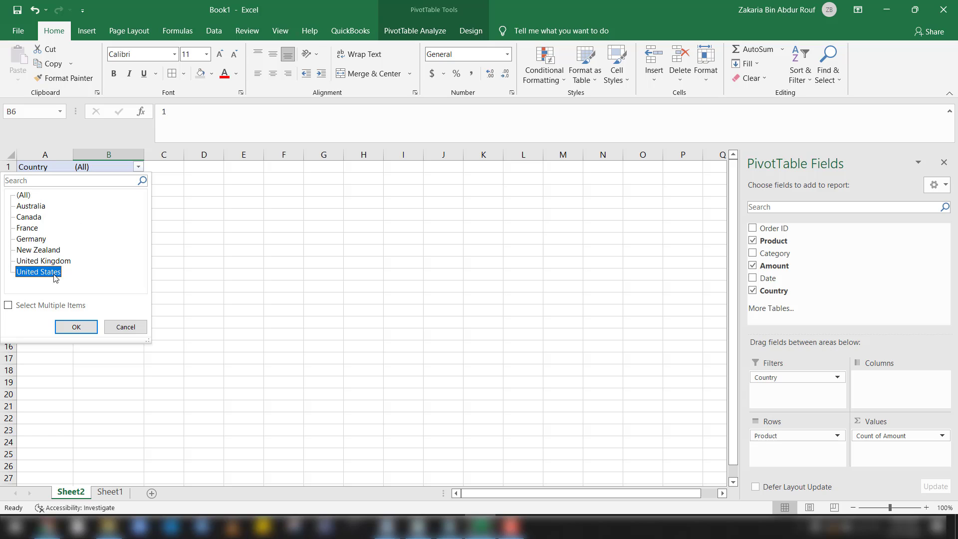
left_click(77, 326)
Step: Change the Country filter of the product counts to Canada
left_click(138, 167)
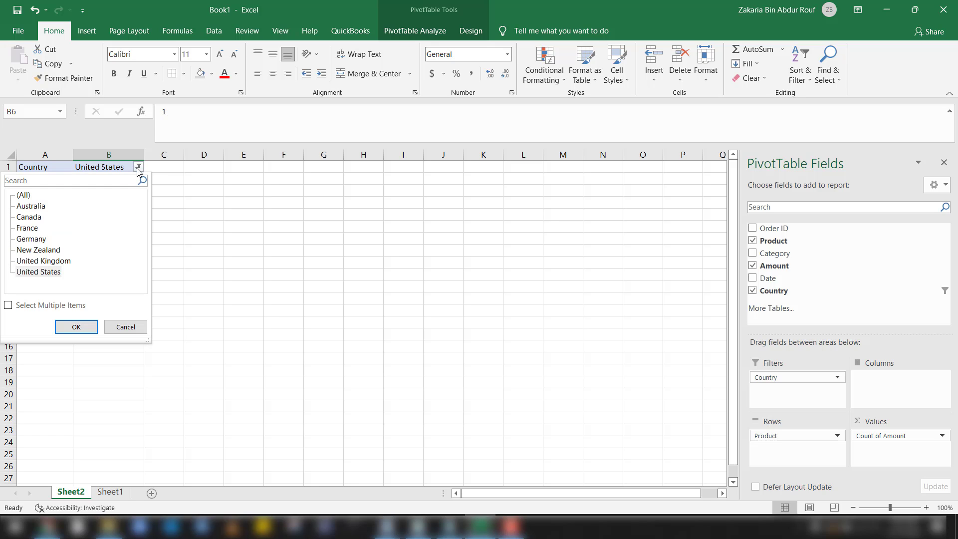
left_click(28, 217)
left_click(75, 327)
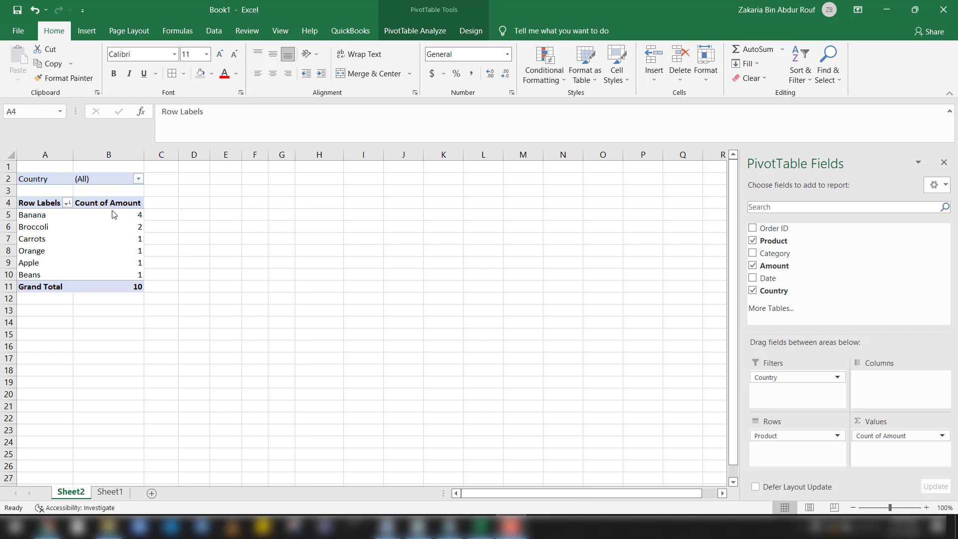
Step: Summarize the PivotTable's Amount values by Sum
left_click(103, 216)
right_click(106, 217)
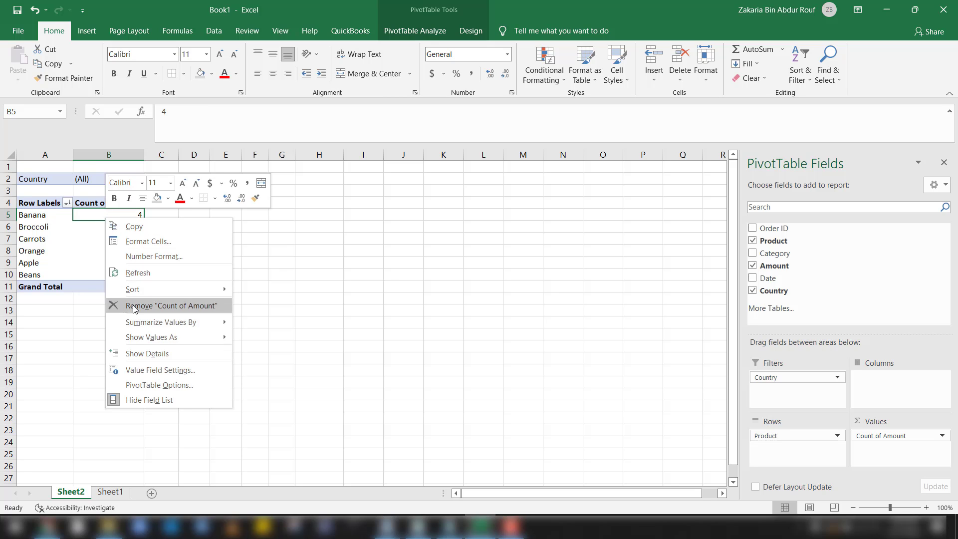
left_click(148, 368)
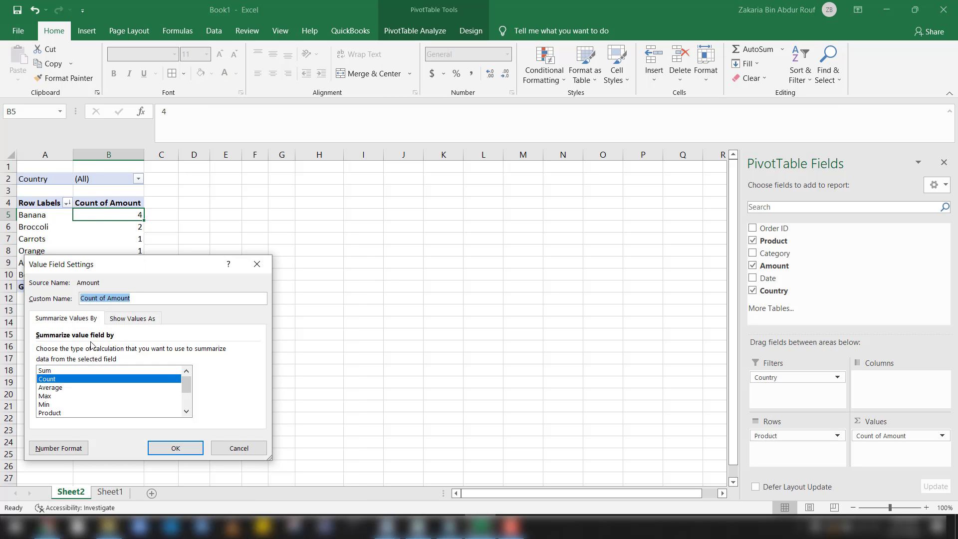
left_click(84, 371)
left_click(161, 449)
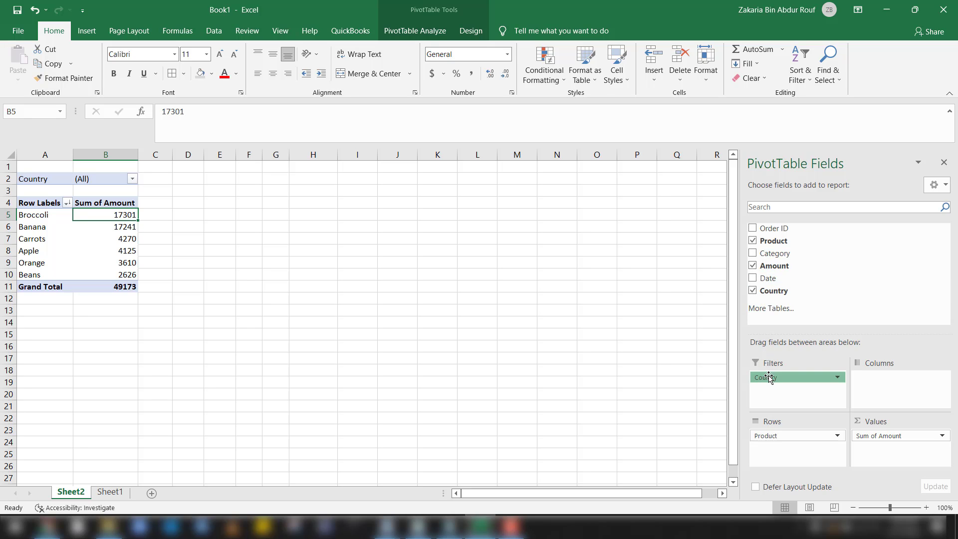
Step: Remove Country from the PivotTable's filters and move the Product field from rows to columns
left_click_drag(767, 378, 835, 304)
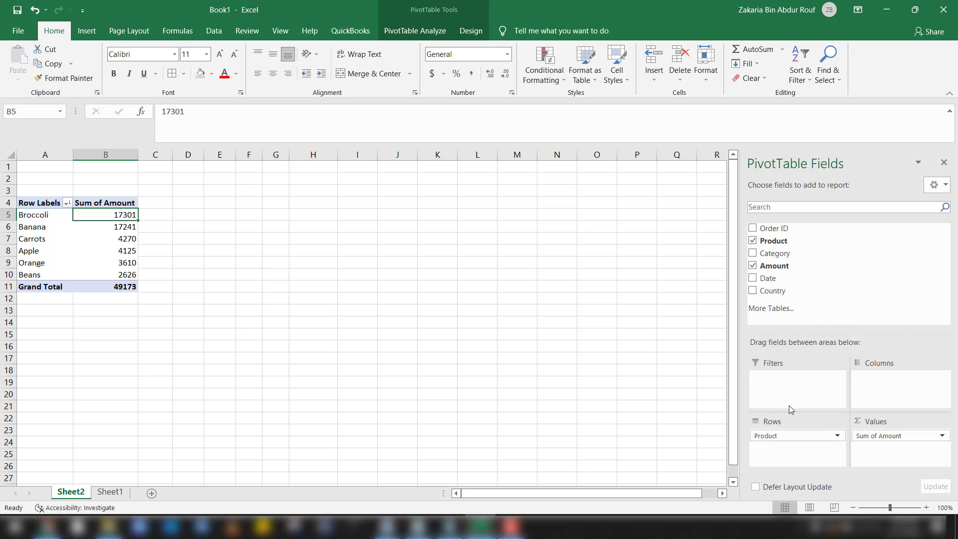
left_click_drag(780, 436, 879, 397)
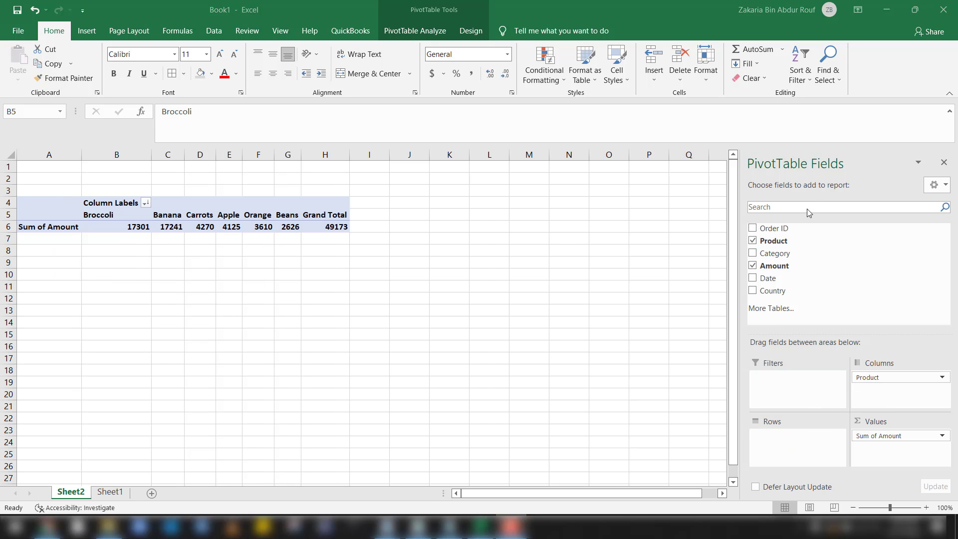
Step: Add Category as the PivotTable's report filter and Country as its row field
left_click(752, 254)
left_click_drag(761, 256, 788, 392)
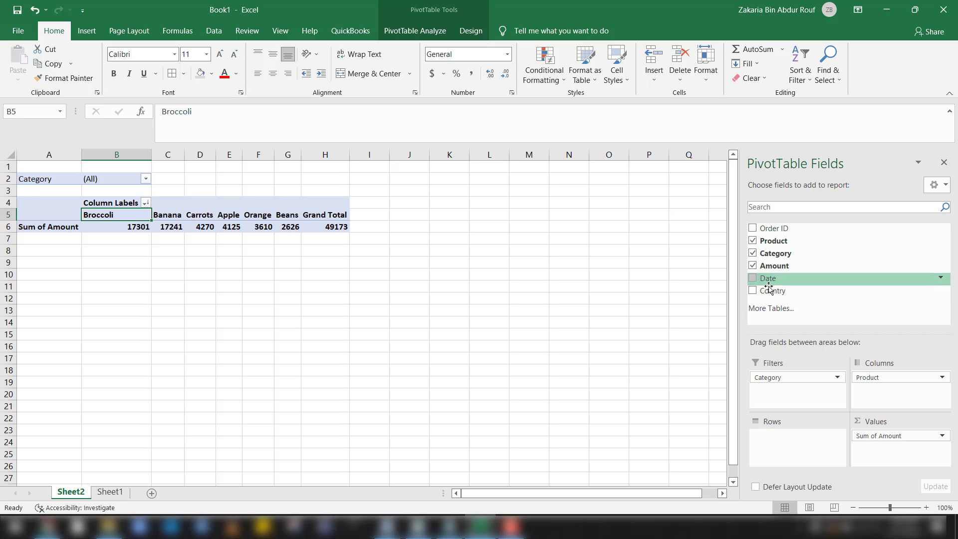
left_click(752, 291)
left_click_drag(769, 291, 787, 310)
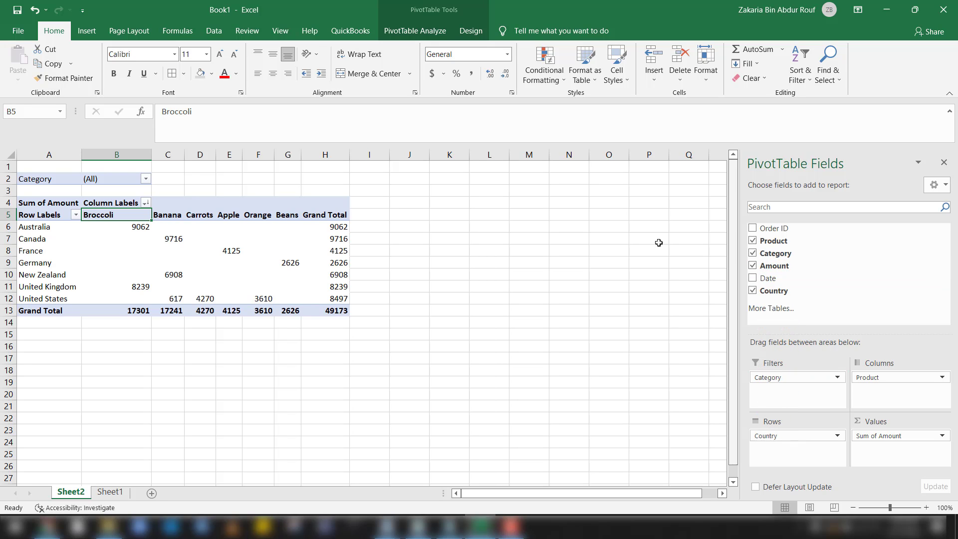
Step: Summarize the Amount values in the country-by-product PivotTable by Count
left_click(422, 236)
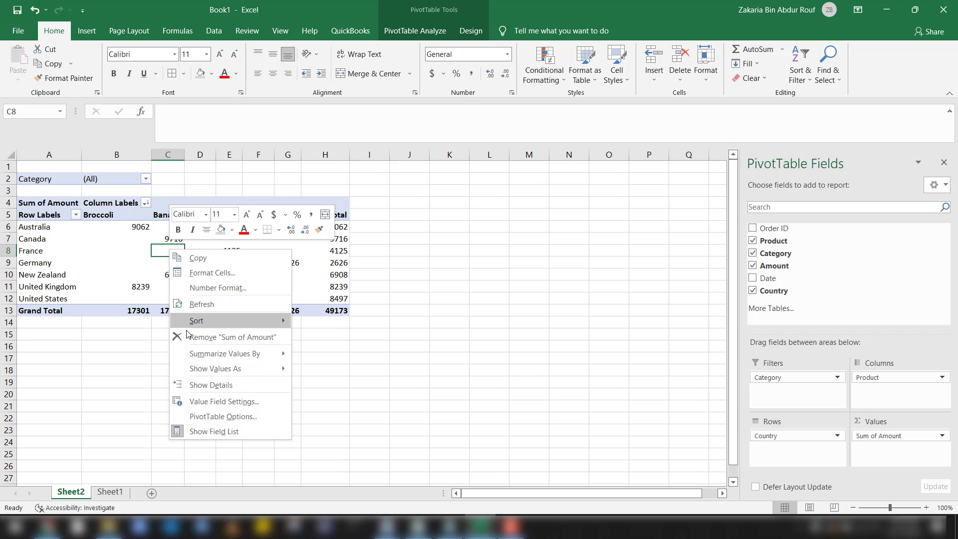
left_click(206, 402)
left_click(141, 409)
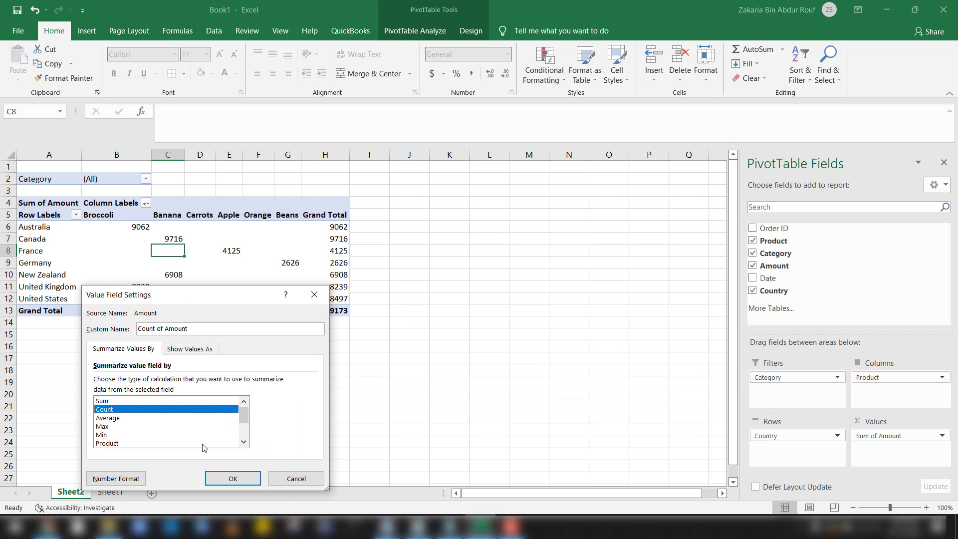
left_click(235, 478)
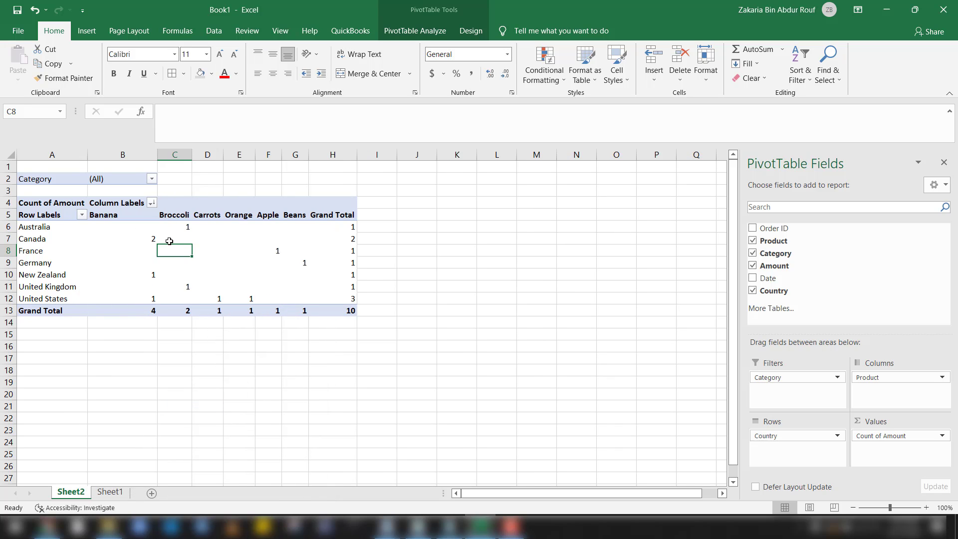
Step: Center the contents of columns B through H in the PivotTable sheet
left_click(146, 238)
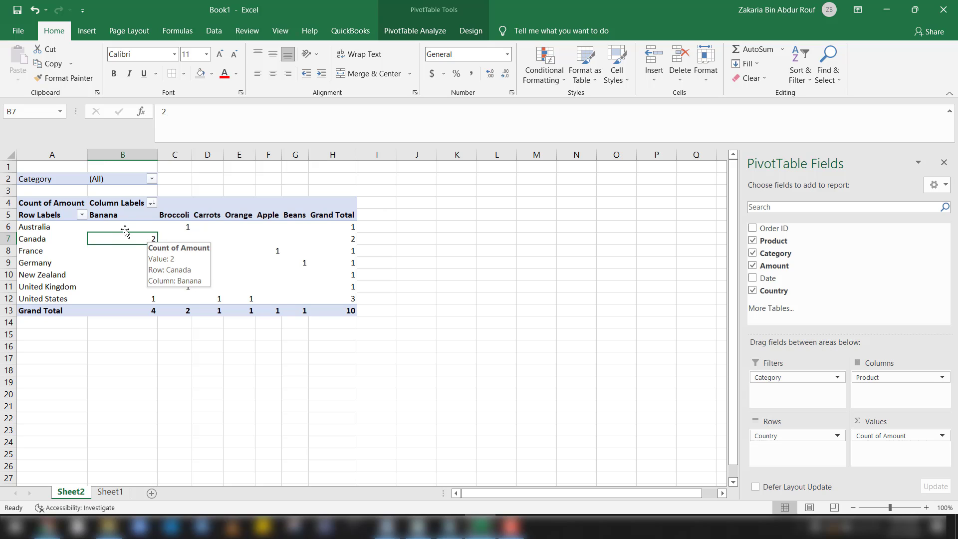
left_click_drag(122, 155, 352, 154)
left_click(273, 73)
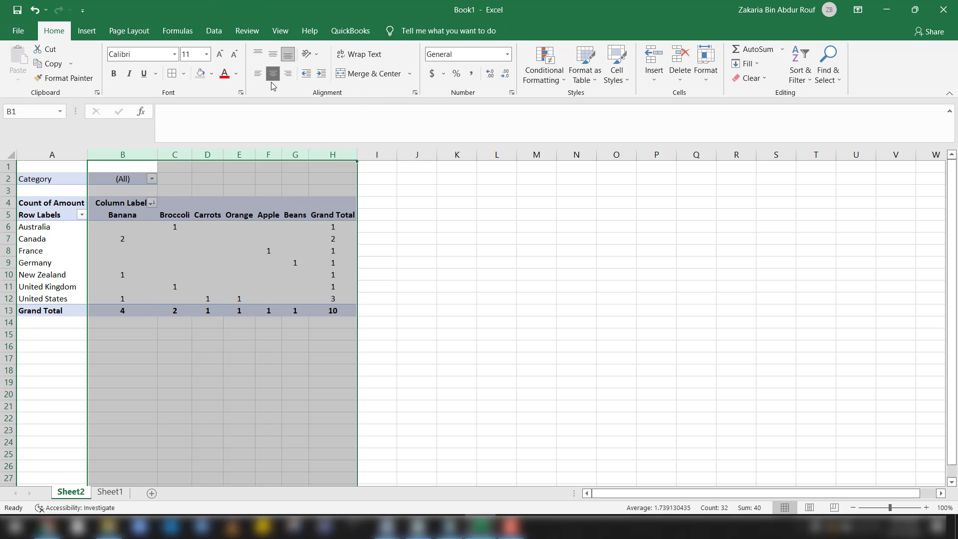
left_click(233, 312)
Step: Check Australia's Broccoli count against the order table on Sheet1, and examine the United States product counts in the PivotTable
left_click(48, 227)
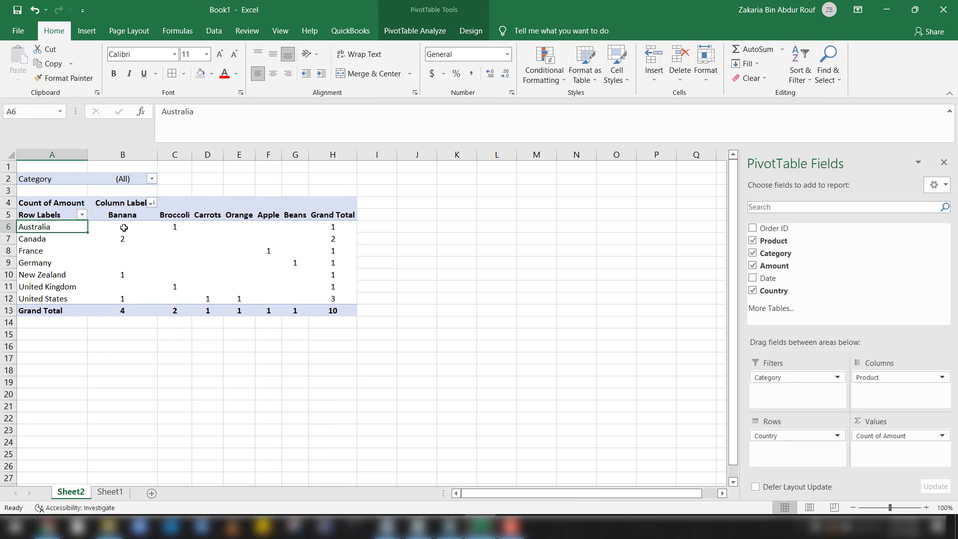
left_click(110, 492)
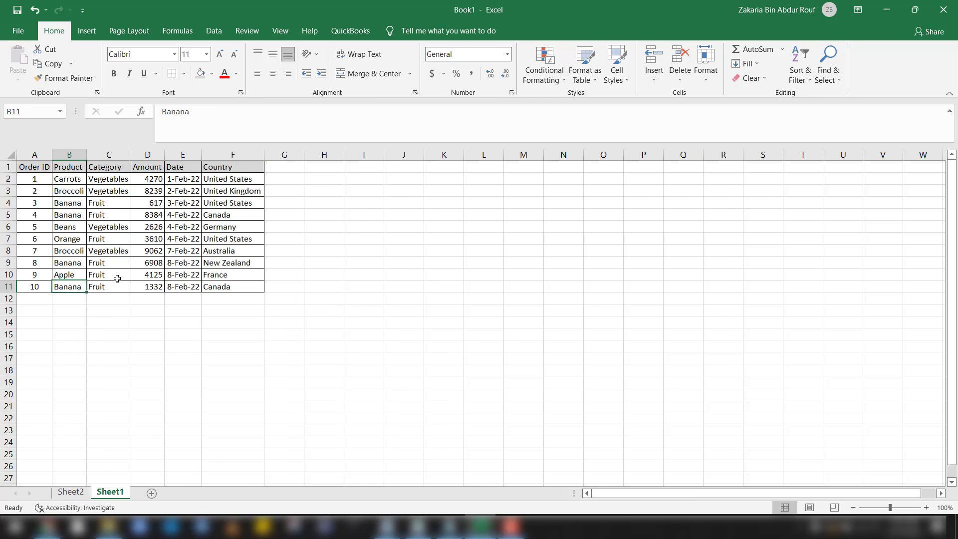
left_click(218, 252)
left_click(78, 251)
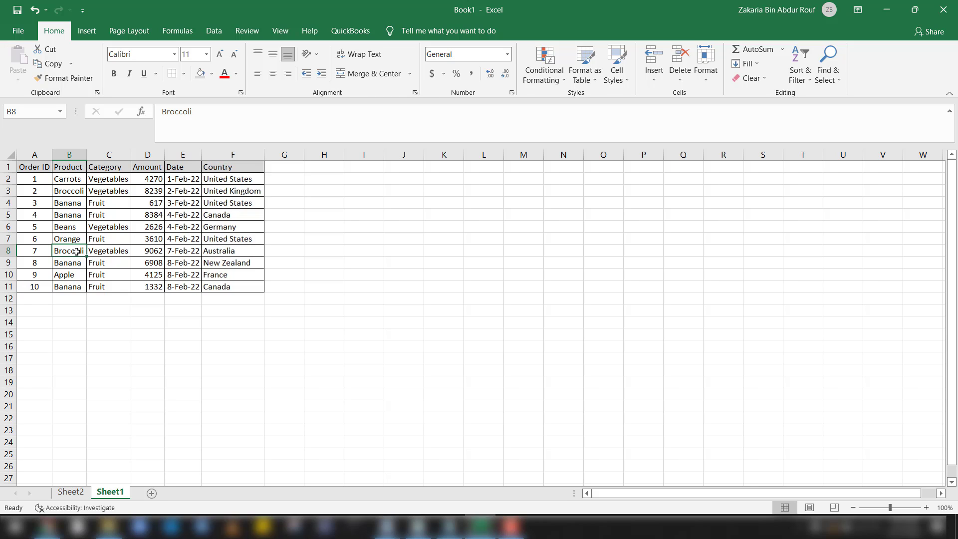
left_click(78, 493)
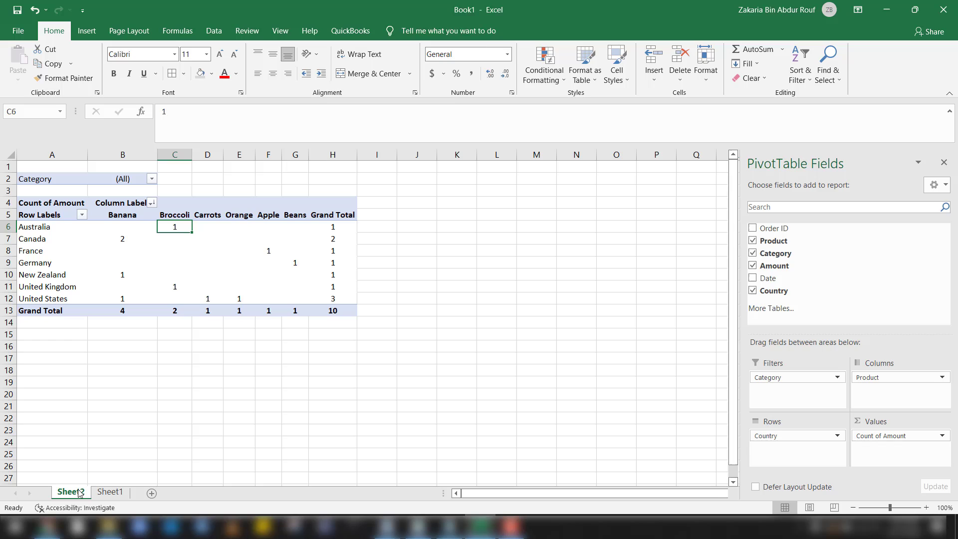
left_click(54, 299)
left_click(122, 298)
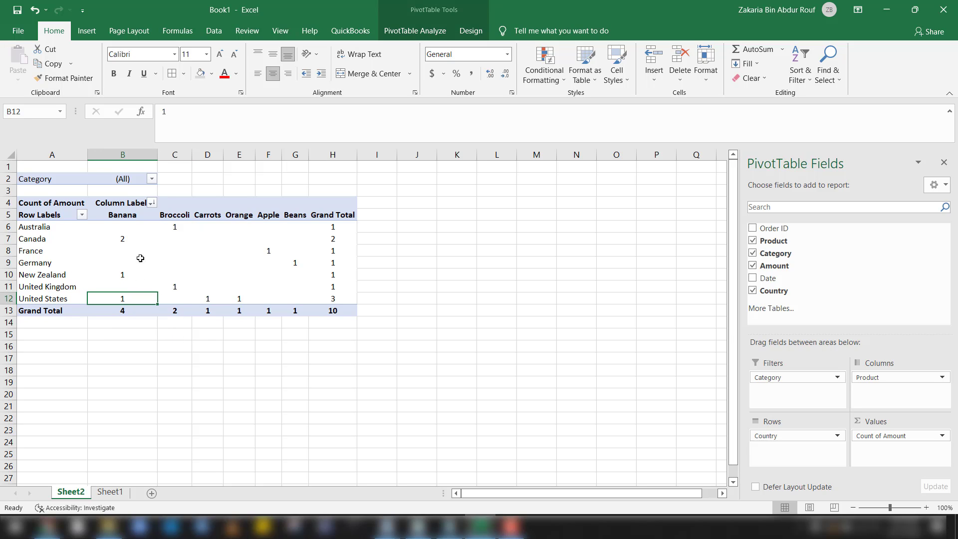
left_click(205, 299)
left_click(241, 298)
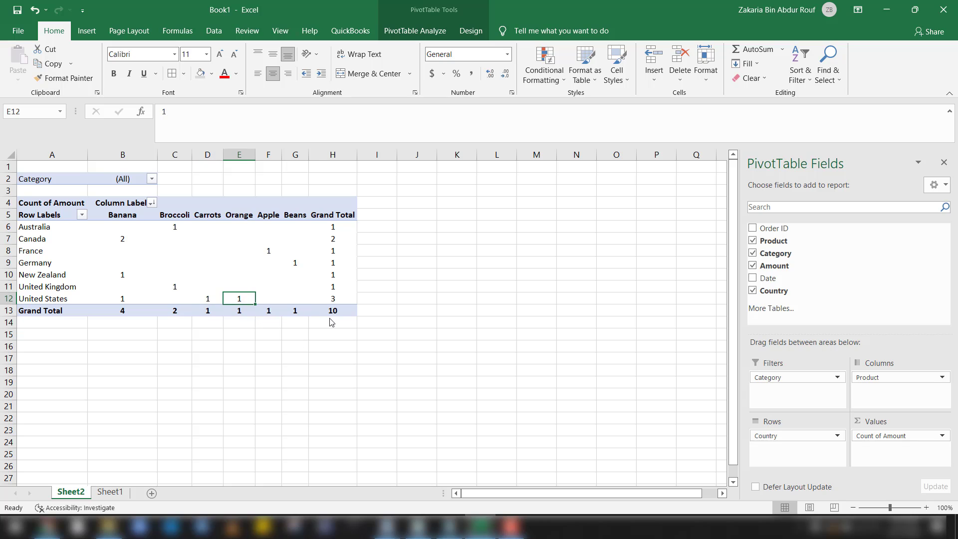
Step: Filter the country-by-product PivotTable to the category Fruit
left_click(152, 179)
left_click(31, 218)
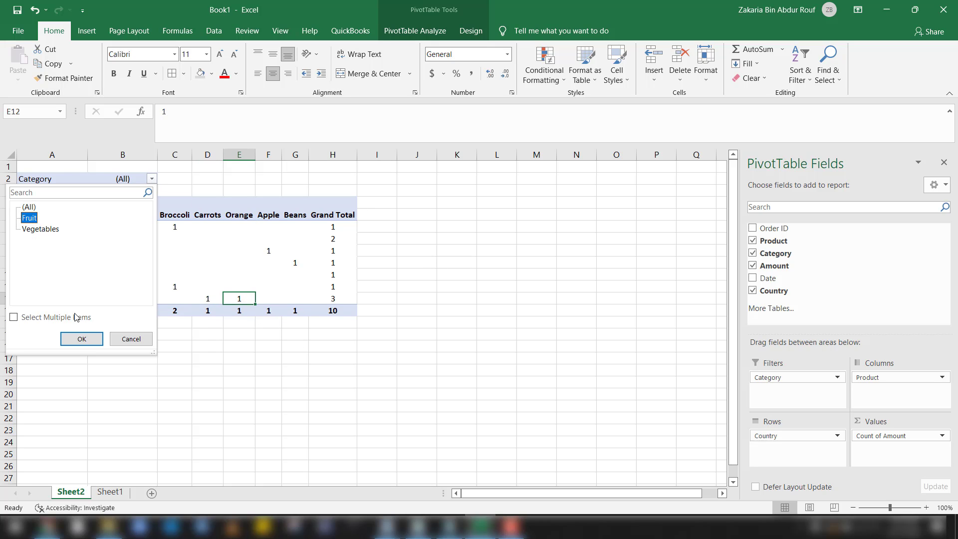
left_click(81, 339)
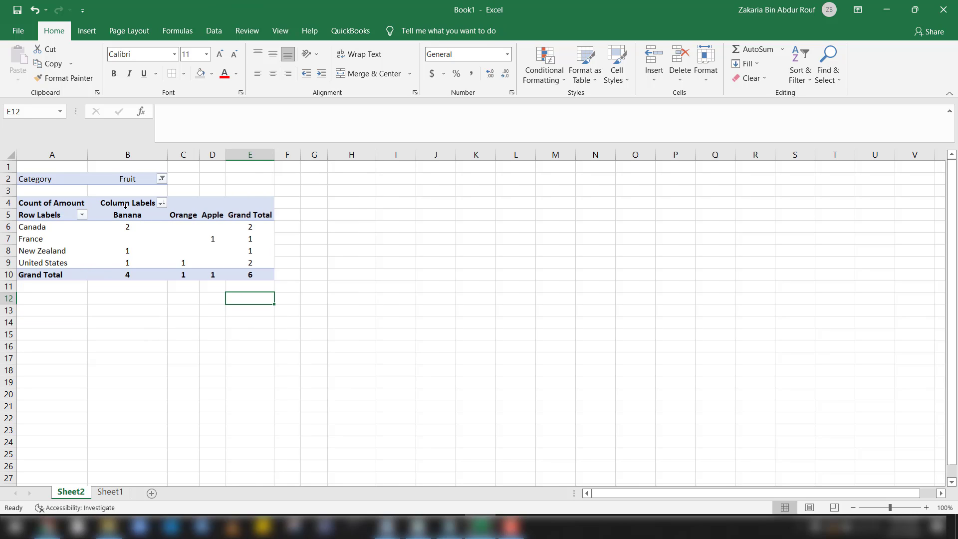
Step: Change the PivotTable's Category filter to Vegetables
left_click(162, 178)
left_click(50, 229)
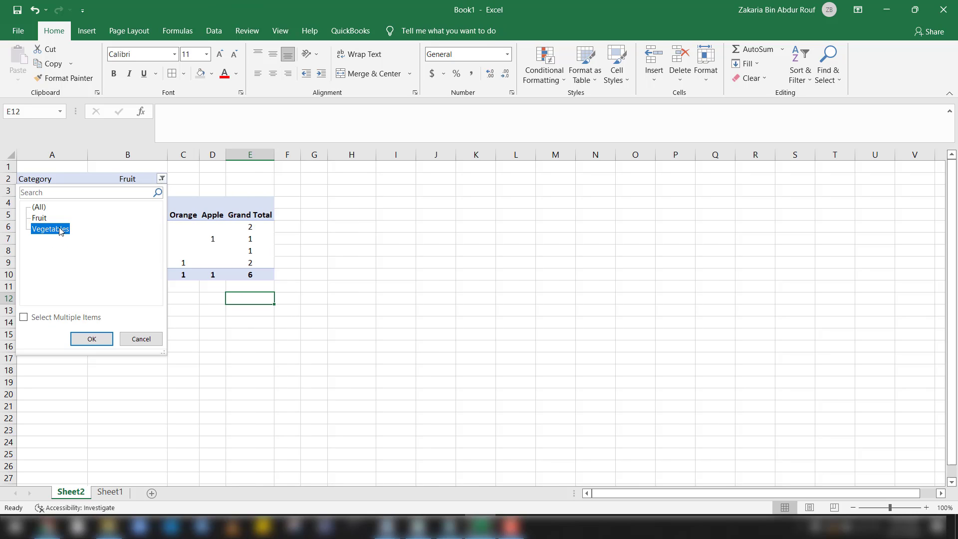
left_click(92, 340)
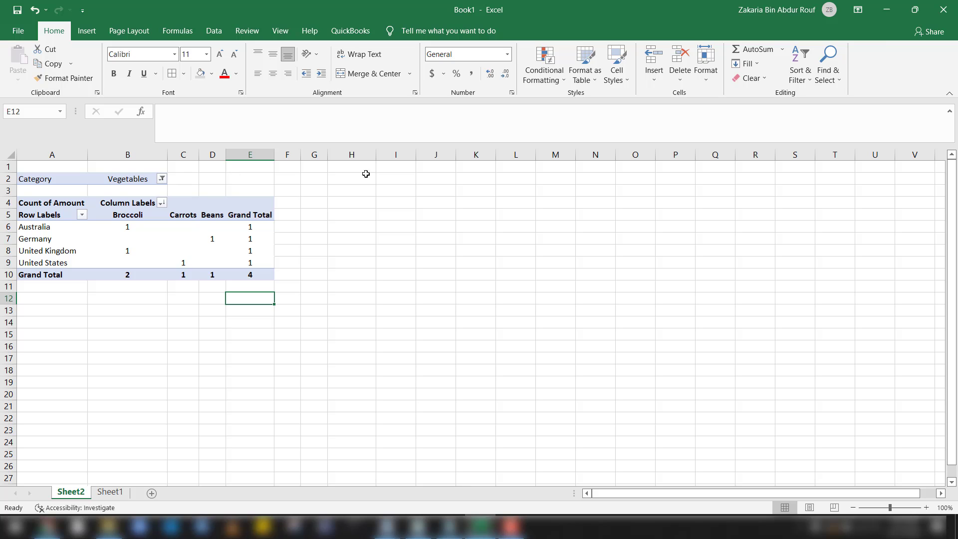